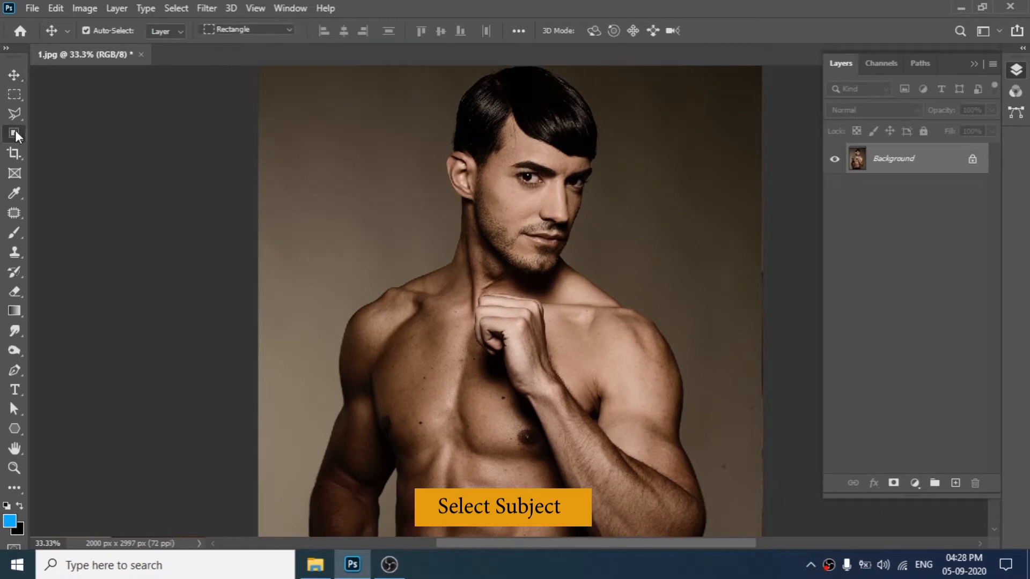
- Select the shirtless man with Select Subject and hide his background with a layer mask
left_click(98, 137)
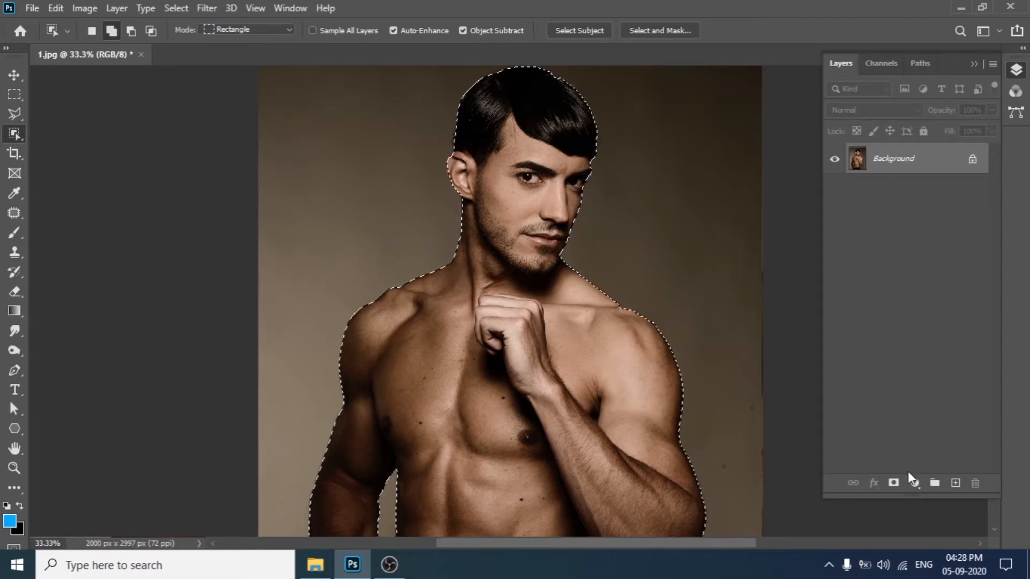
left_click(895, 482)
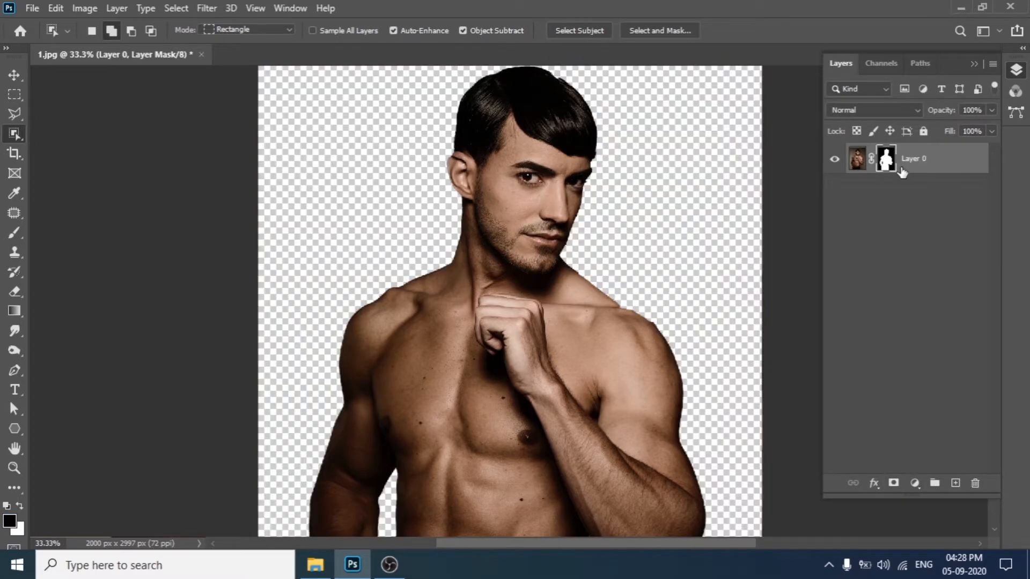
key("ctrl+minus")
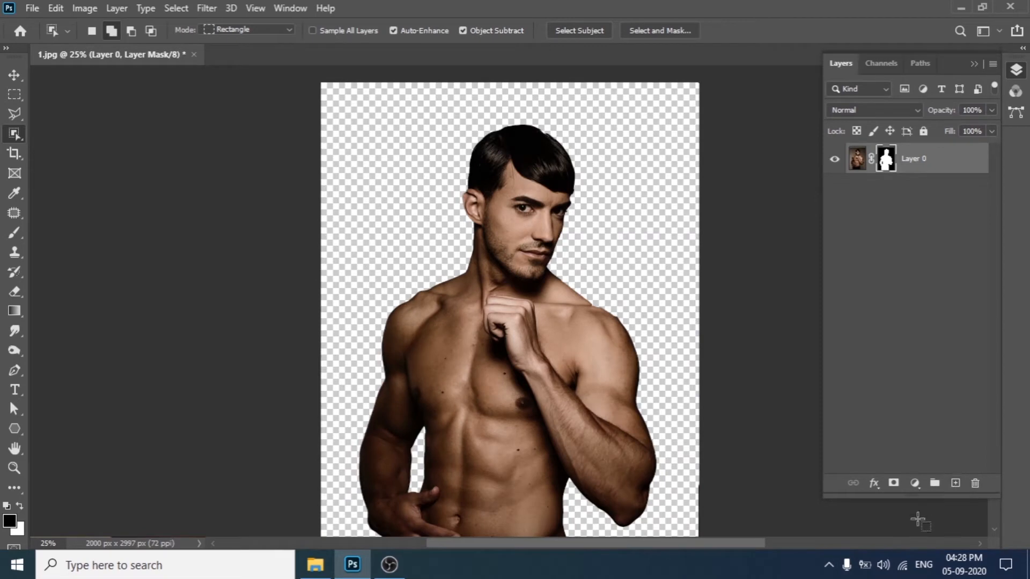
- Add a solid colour fill layer in black (000000) and place it beneath the masked Layer 0
left_click(915, 484)
left_click(948, 221)
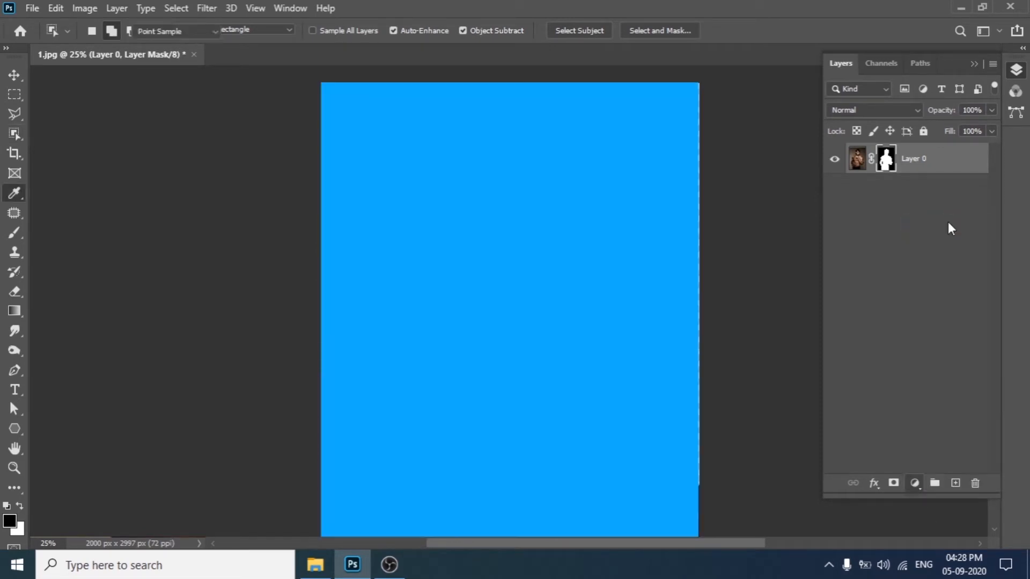
left_click_drag(778, 212, 605, 393)
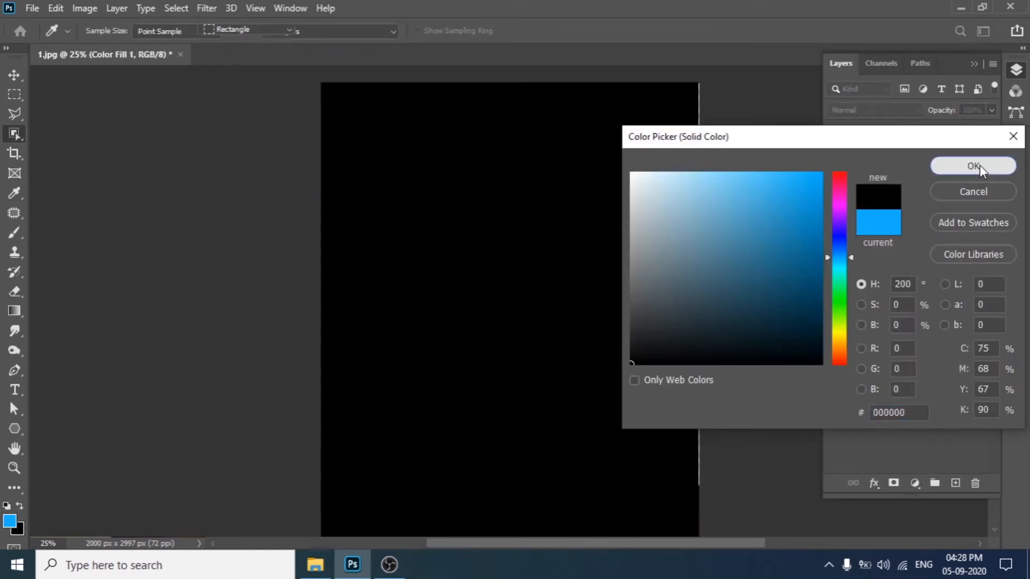
left_click(979, 165)
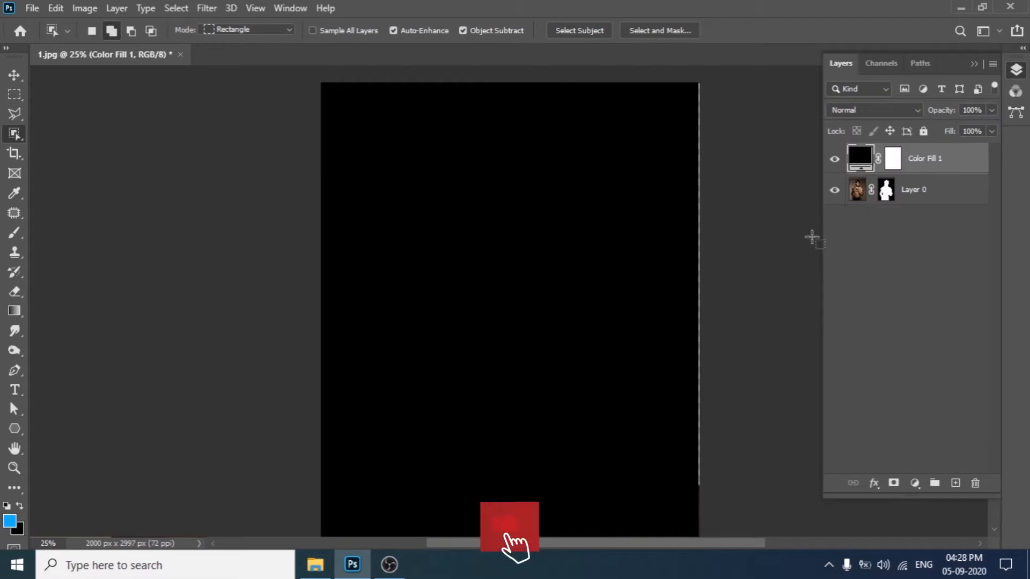
left_click_drag(931, 159, 928, 214)
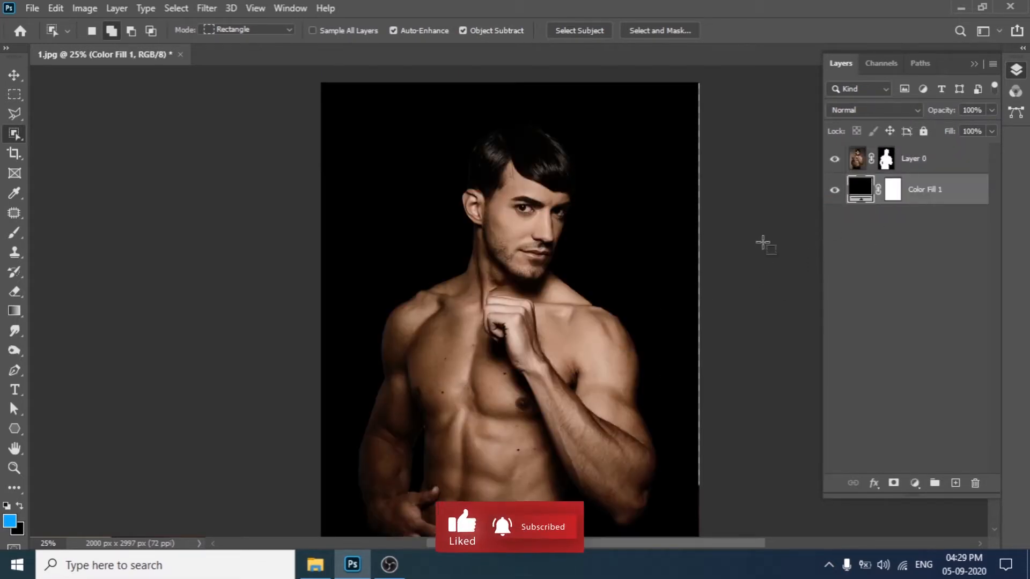
- With Layer 0's mask active, outline the man's head with the Polygonal Lasso, following the ear and jawline and looping around the hair
left_click(17, 76)
left_click_drag(544, 291, 583, 239)
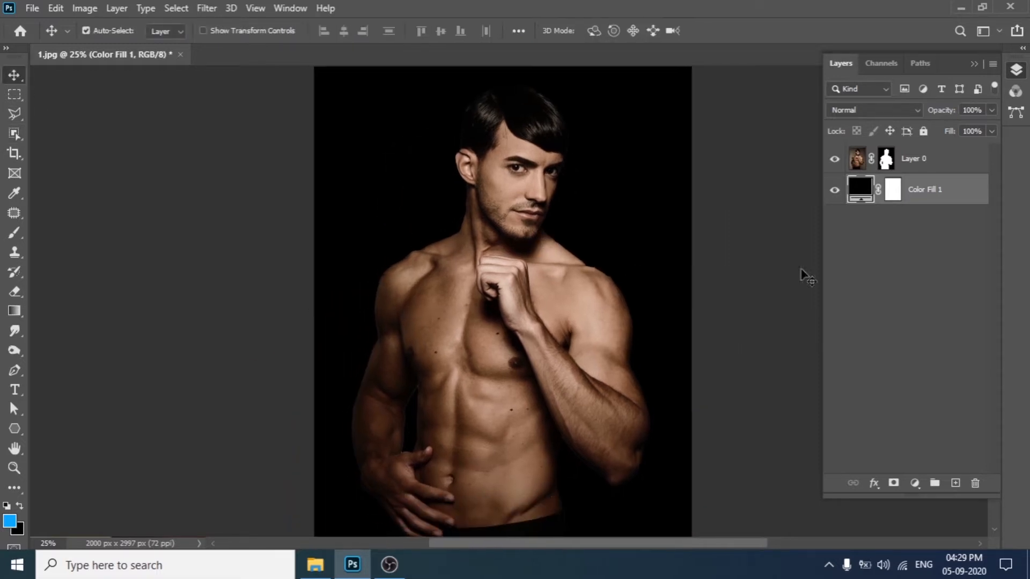
left_click(921, 165)
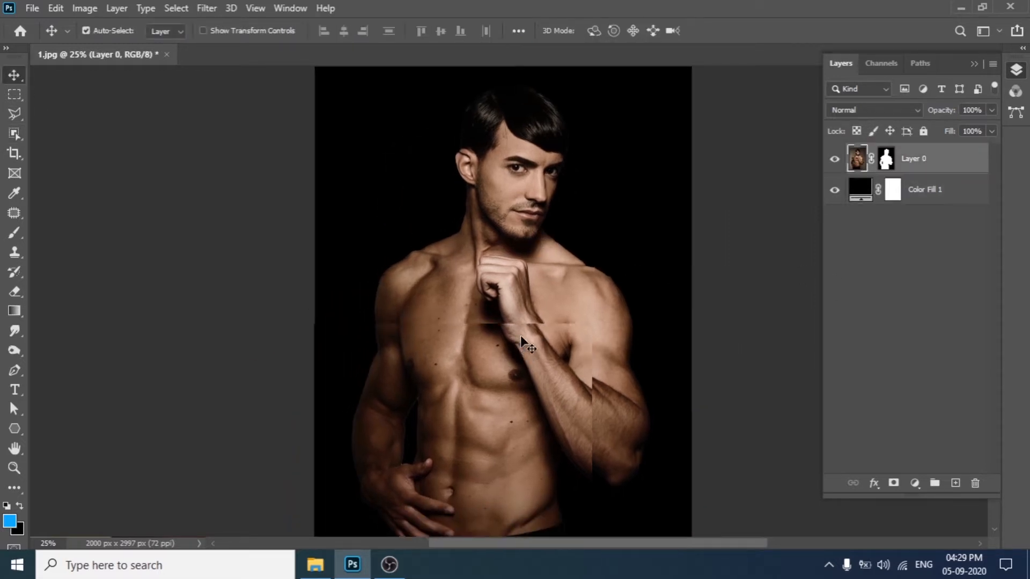
scroll(517, 334, "up", 1)
left_click(885, 158)
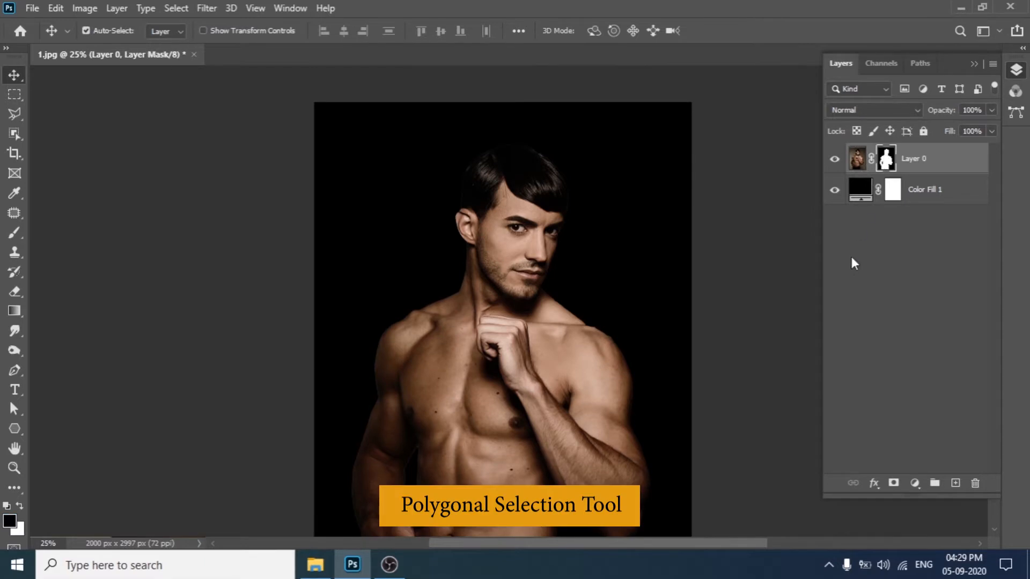
scroll(667, 333, "up", 3)
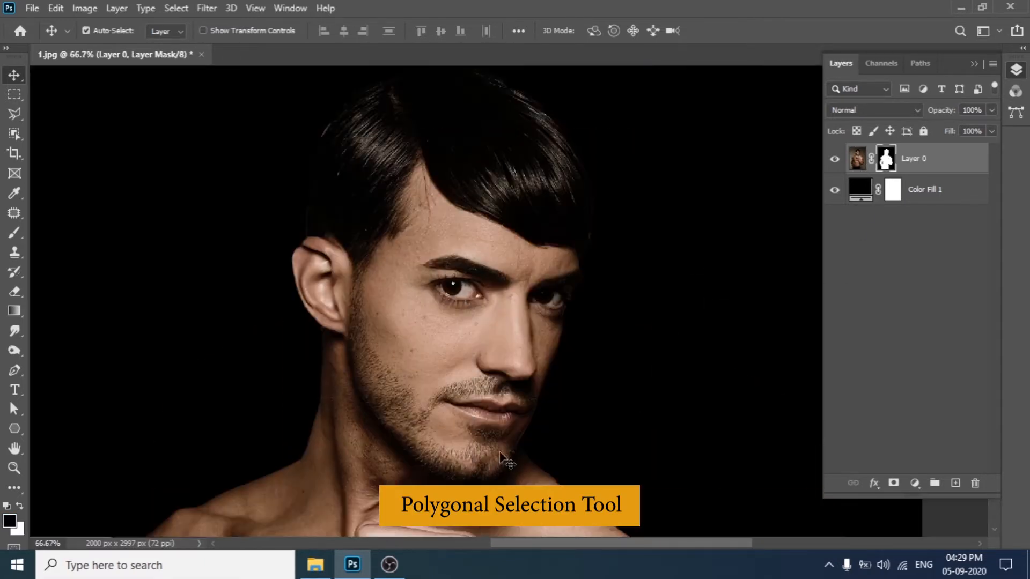
key("l")
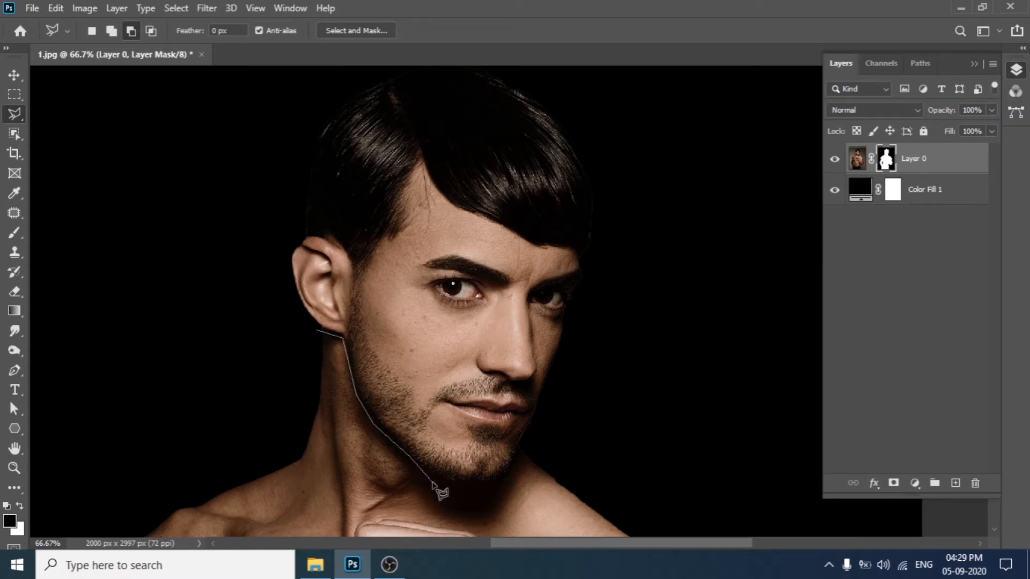
left_click(660, 254)
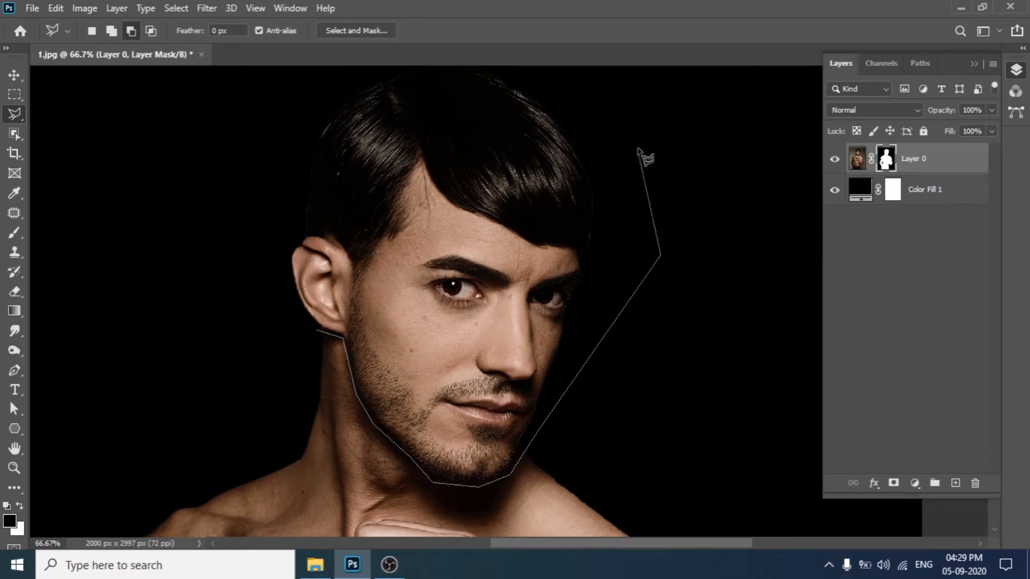
left_click(649, 116)
left_click(510, 67)
left_click(348, 81)
left_click(278, 157)
left_click(225, 263)
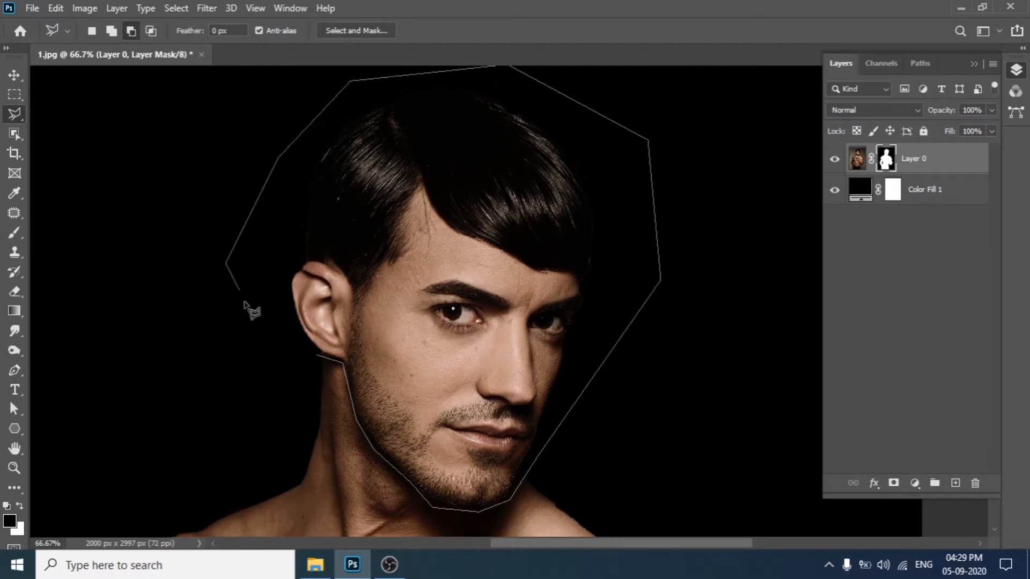
double_click(278, 366)
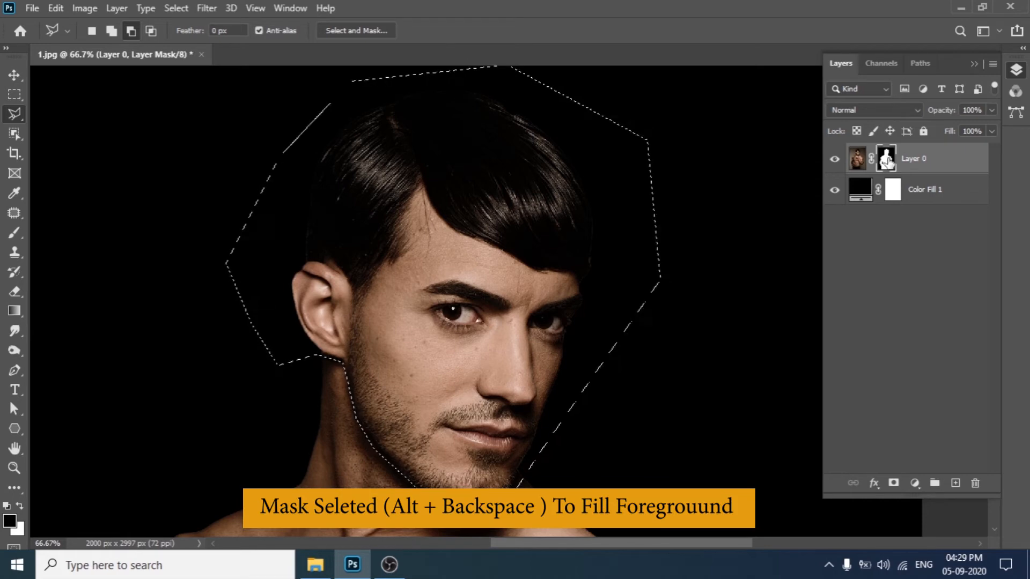
- Fill the head selection on Layer 0's mask with the black foreground colour to hide the head, and deselect
key("alt+BackSpace")
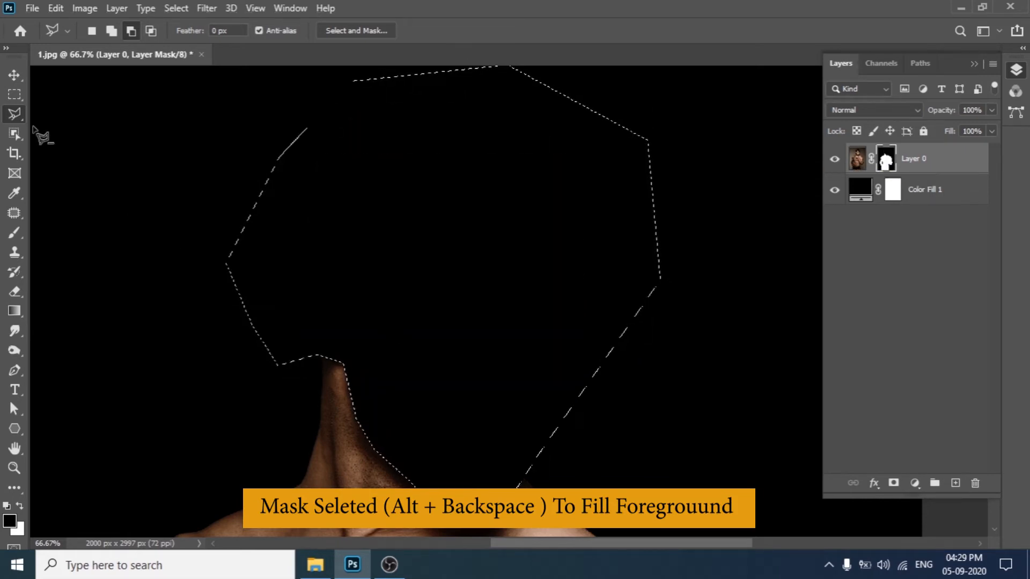
left_click(15, 75)
key("ctrl+d")
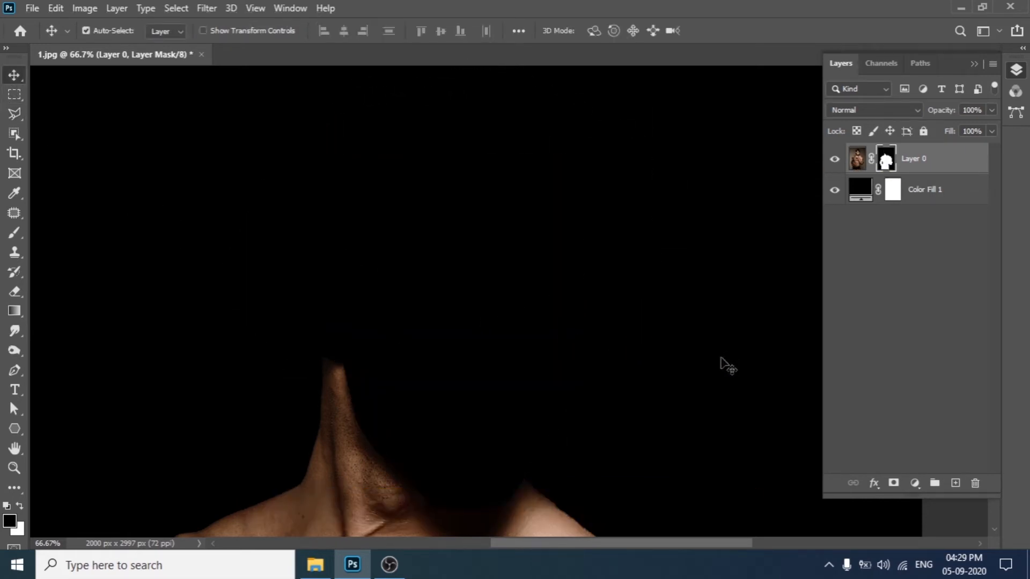
- Place image 2 of the man in the blue suit into the document, scaled to 42.82%, over the headless body
key("ctrl+minus")
key("ctrl+minus")
key("ctrl+minus")
scroll(697, 386, "down", 3)
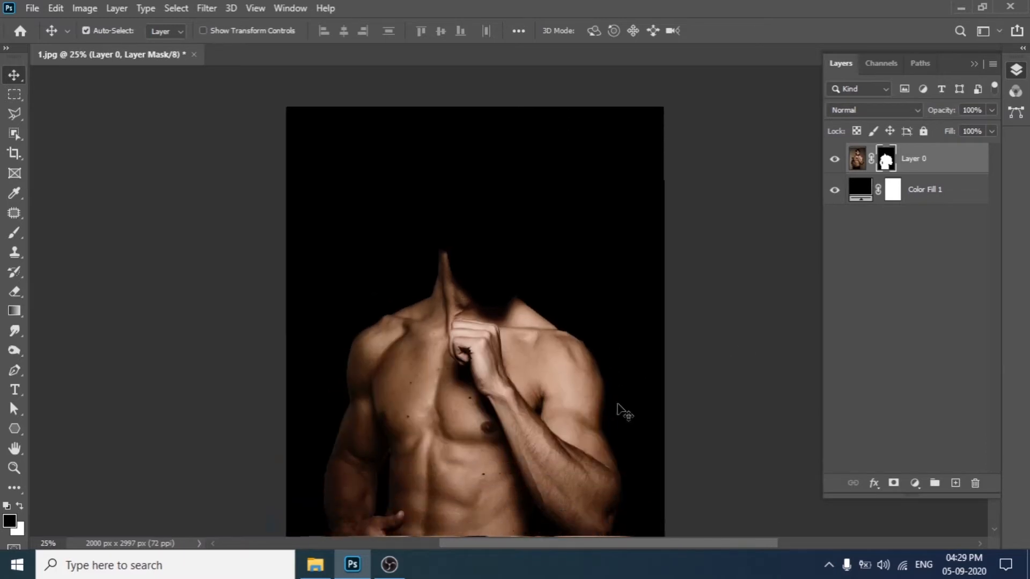
scroll(618, 406, "down", 2)
key("alt+Tab")
left_click_drag(402, 286, 496, 359)
left_click_drag(664, 76, 562, 191)
left_click_drag(499, 219, 545, 191)
key("Return")
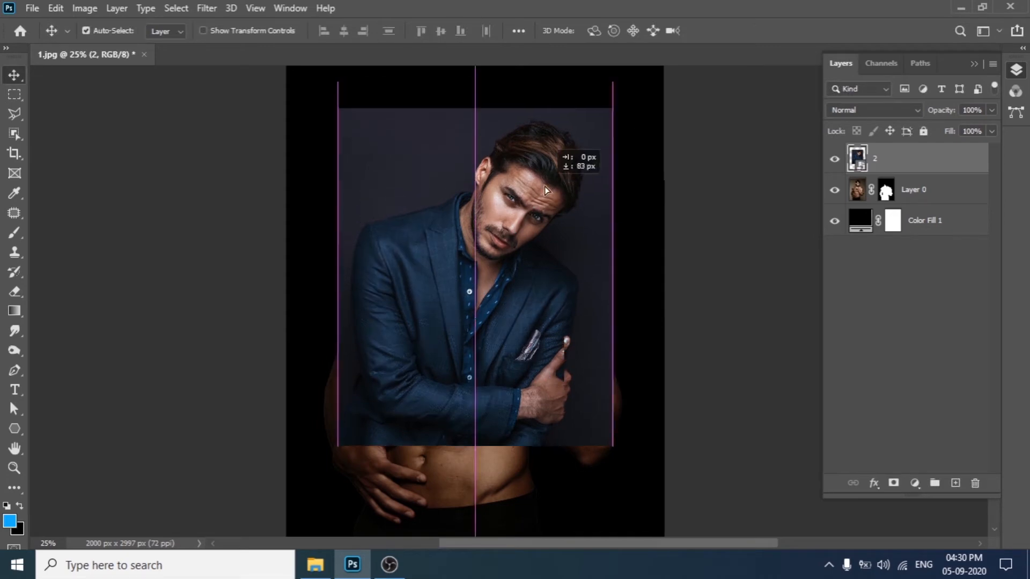
- Rotate layer 2 about -28.7° so the suited man's head stands upright, and shift it over the body's neck
key("ctrl+t")
left_click_drag(638, 166, 570, 95)
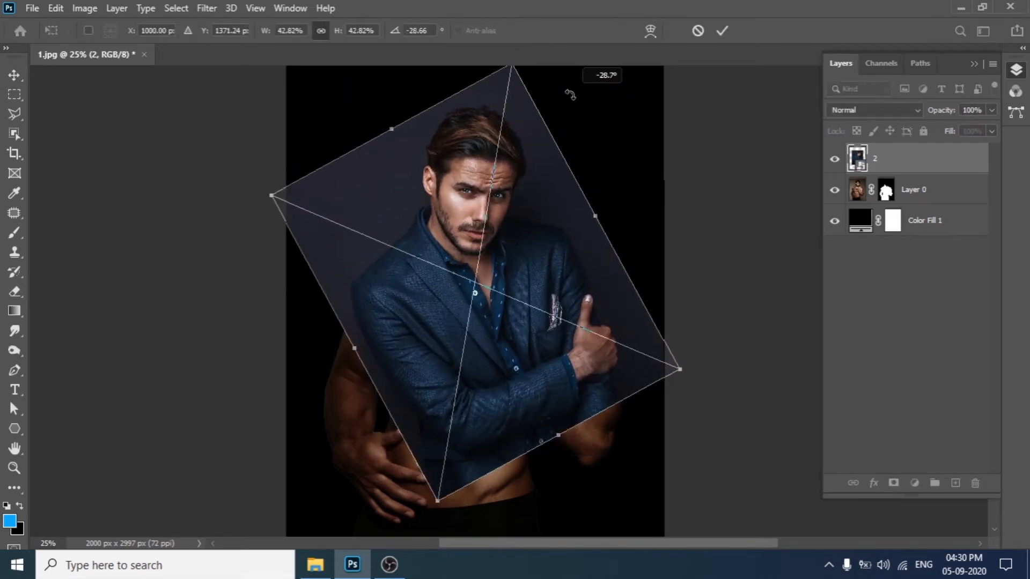
left_click_drag(461, 355, 486, 347)
key("Return")
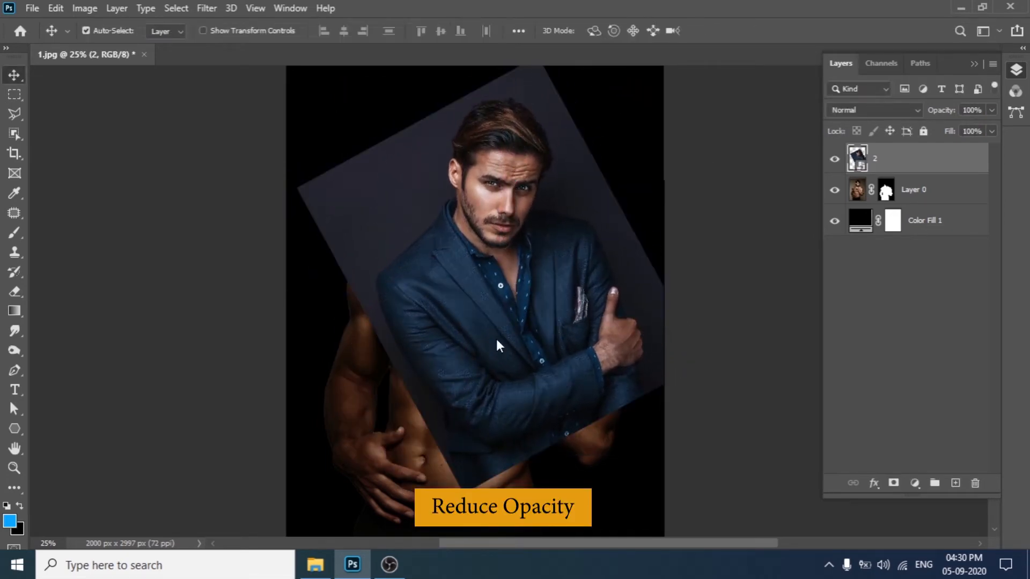
- Lower layer 2's opacity to 40% and scale the layer to 40% to fit the head to the body's neck
key("4")
left_click_drag(563, 370, 550, 335)
key("ctrl+t")
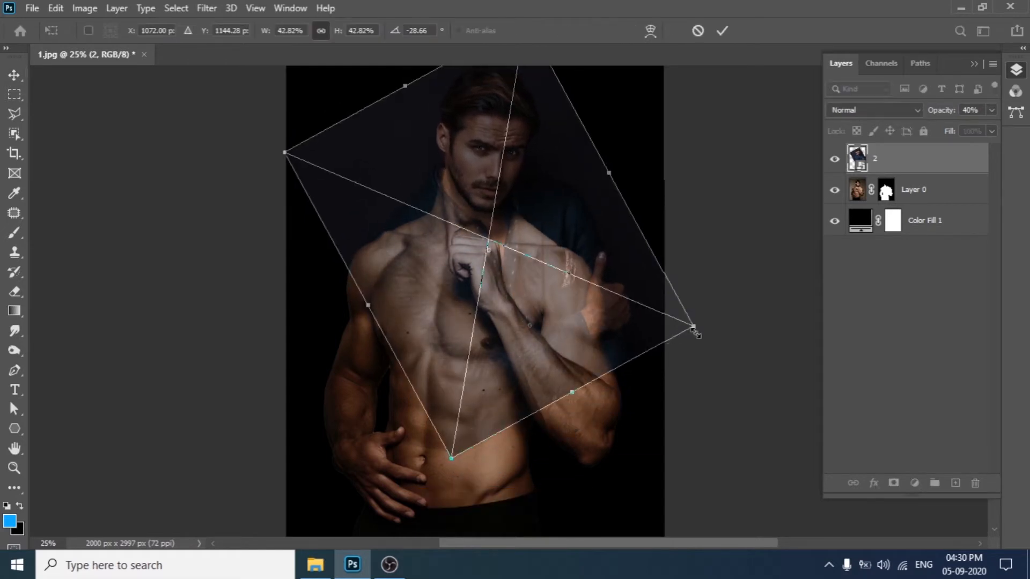
left_click_drag(692, 330, 668, 317)
mouse_move(546, 301)
left_mouse_down()
mouse_move(558, 310)
mouse_move(554, 297)
left_mouse_up()
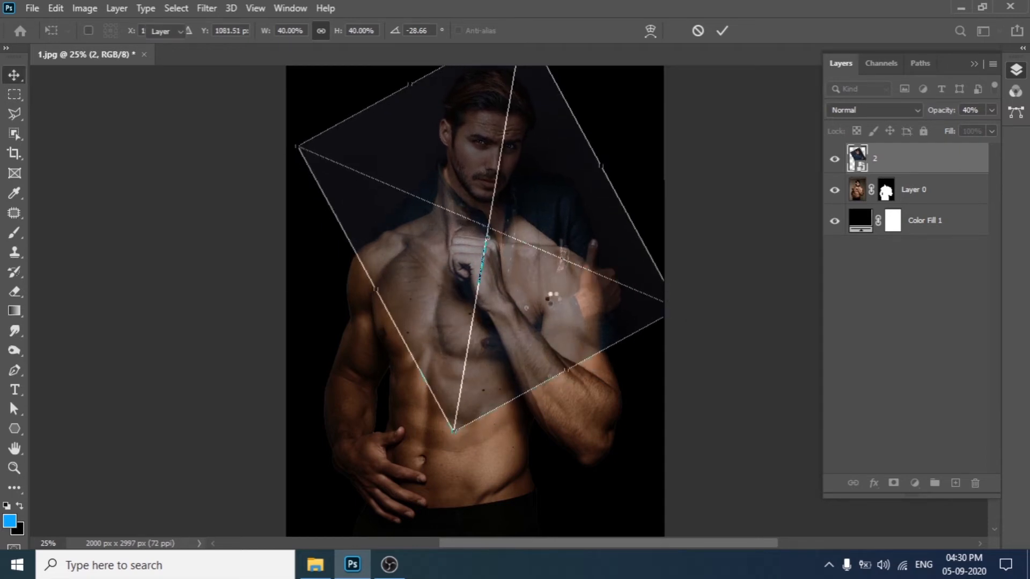
key("Return")
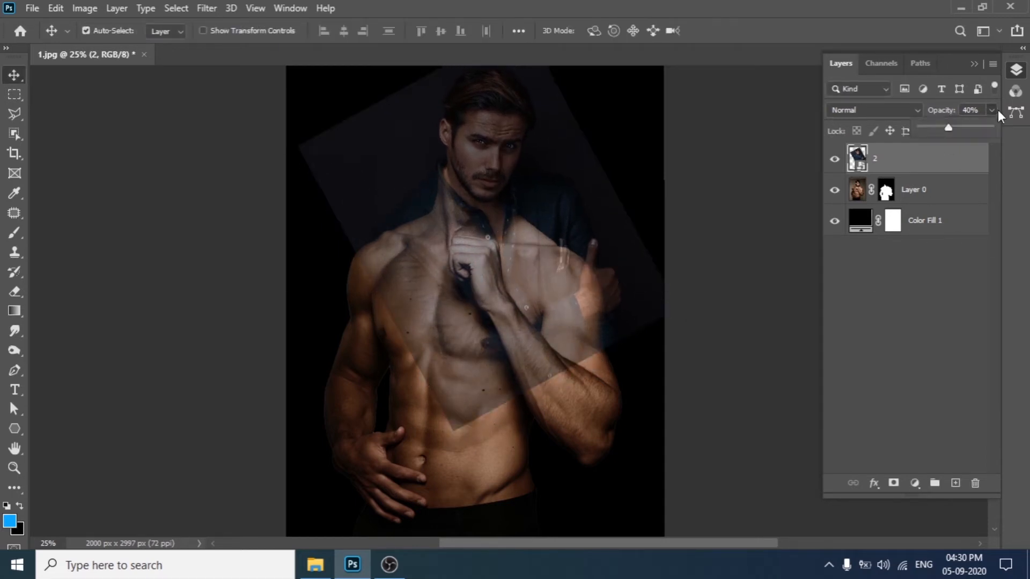
- Restore layer 2's opacity to 100% and move the suited man further down over the body
left_click(976, 110)
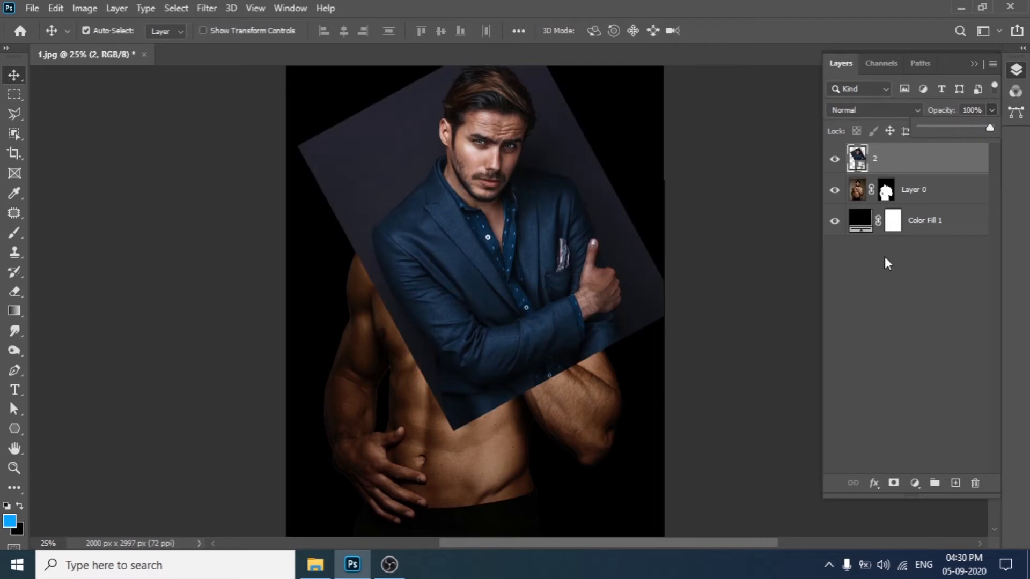
left_click_drag(575, 199, 561, 260)
- Select the suited man as the subject and hide his background with a mask on layer 2
left_click(17, 135)
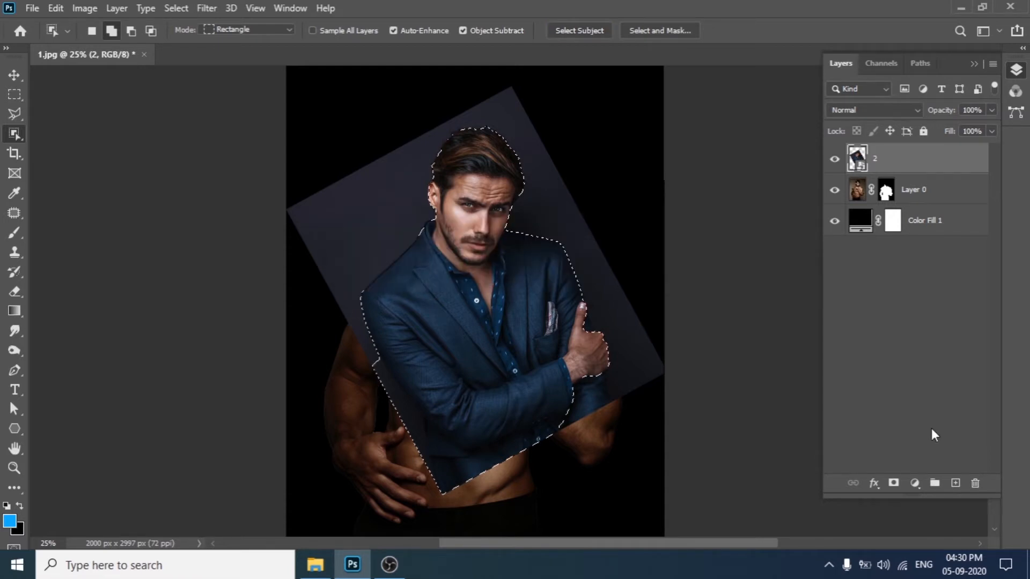
left_click(893, 483)
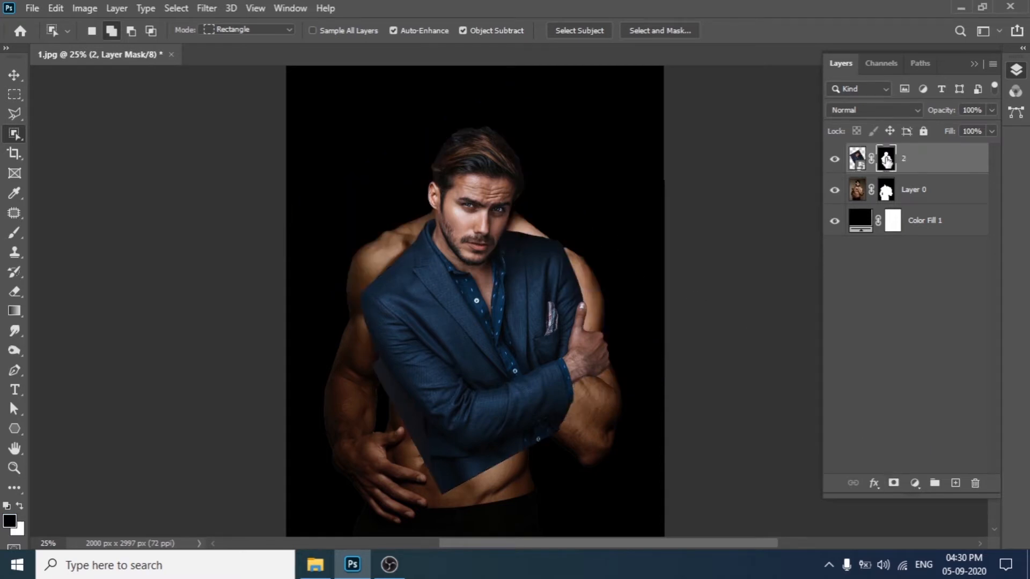
- Choose the Polygonal Lasso and hide Layer 0 so the suited man's neck and jaw edges stand alone against black
key("l")
key("ctrl+plus")
key("ctrl+plus")
key("ctrl+plus")
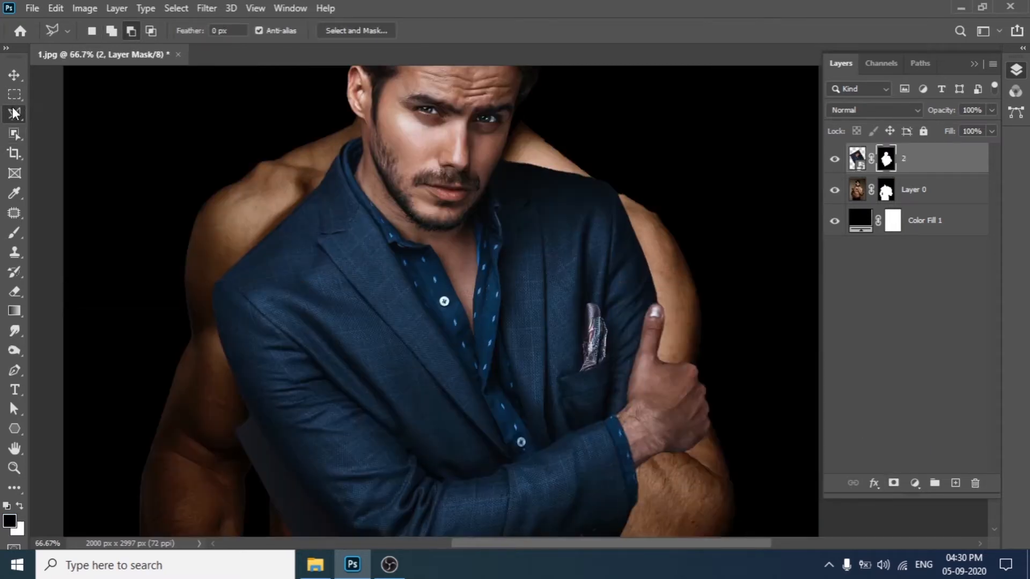
right_click(14, 113)
left_click(95, 127)
left_click_drag(453, 196, 553, 308)
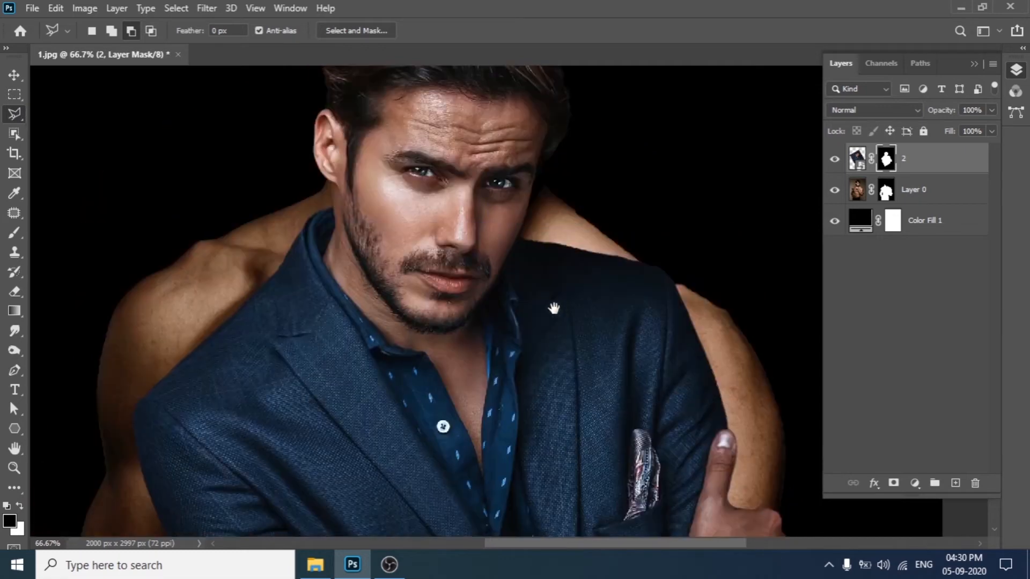
key("ctrl+plus")
left_click_drag(495, 249, 731, 413)
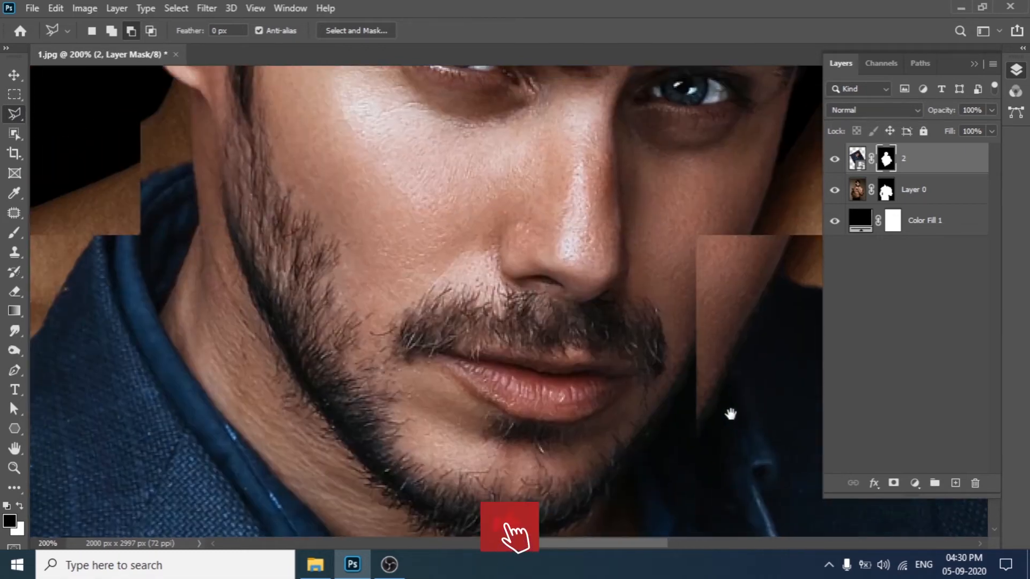
left_click(835, 191)
- Trace a polygonal selection along the suited man's neck, inside his collar, across his throat and up the opposite jaw edge
left_click(218, 173)
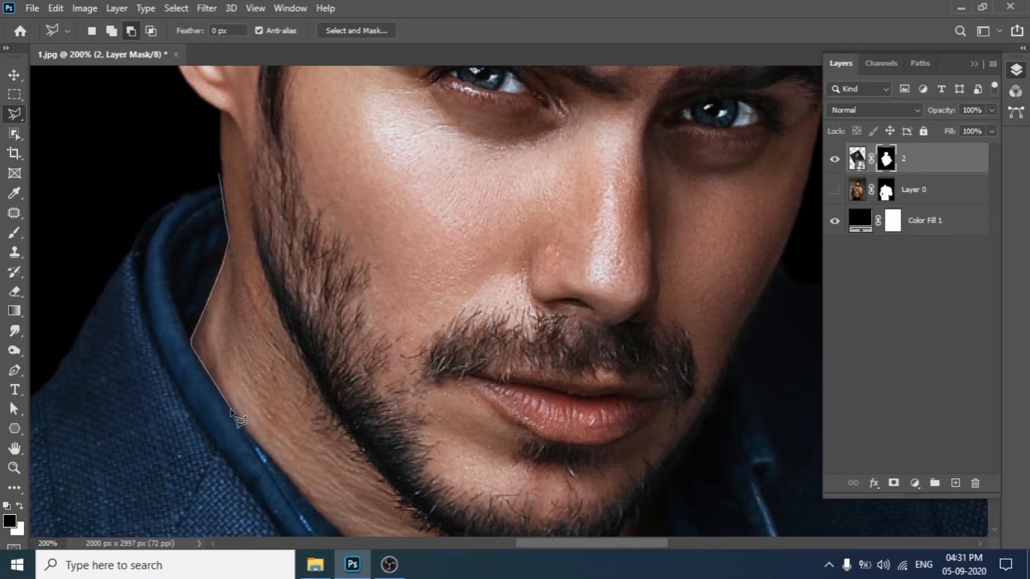
left_click(232, 411)
left_click_drag(347, 274, 270, 77)
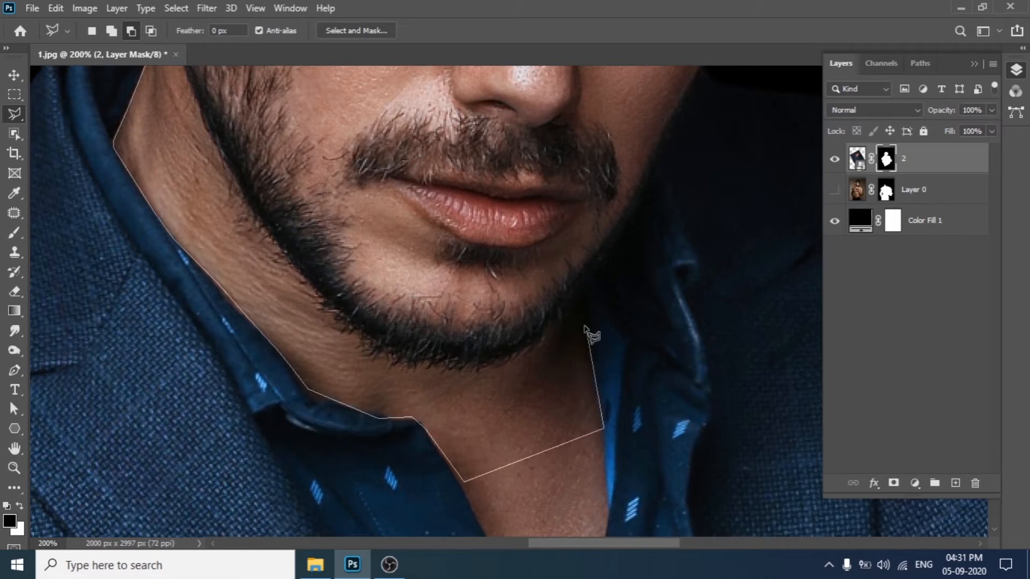
left_click(590, 314)
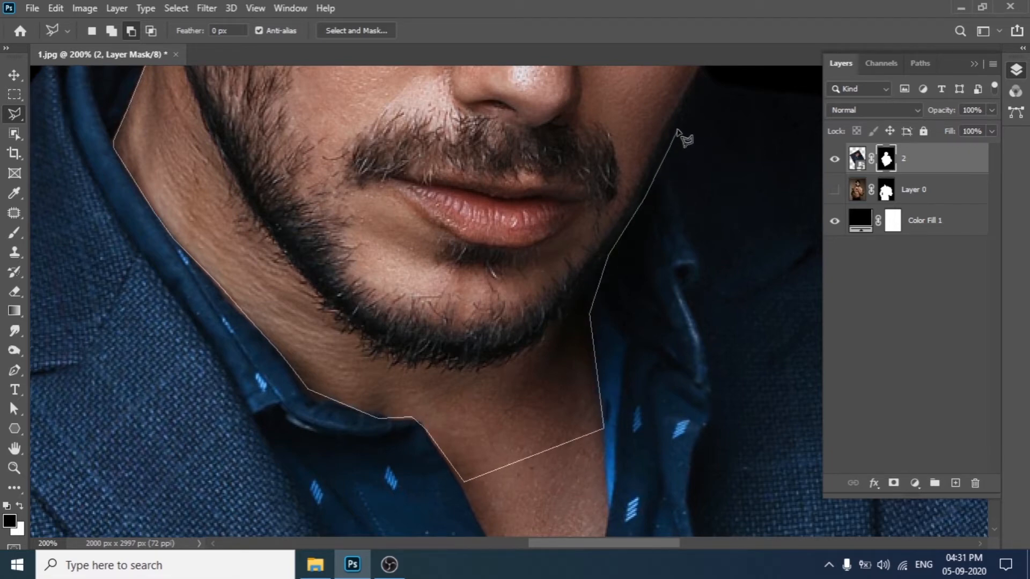
left_click(680, 127)
left_click_drag(725, 169, 627, 365)
scroll(674, 239, "up", 3)
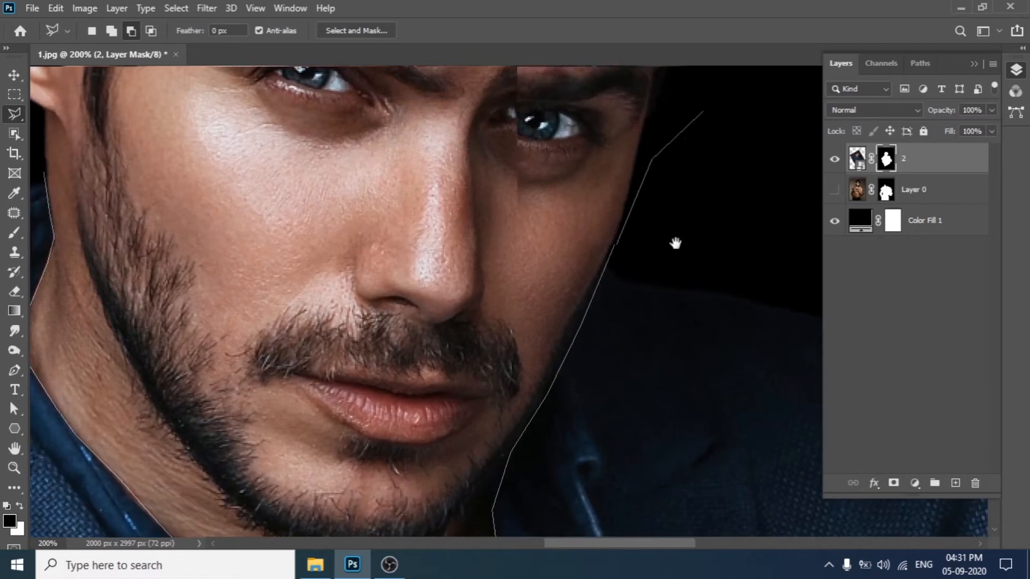
scroll(675, 283, "down", 2)
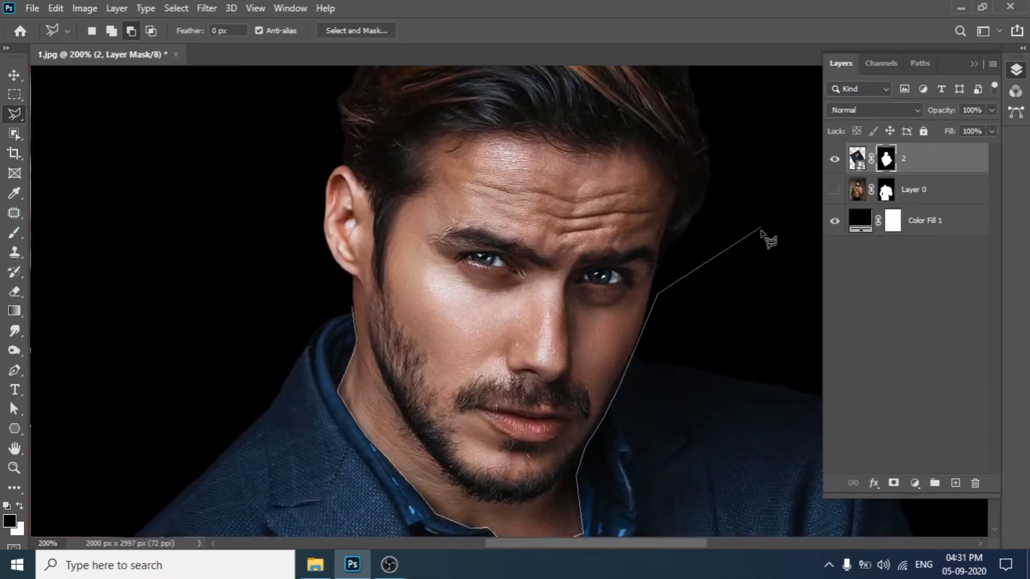
scroll(773, 238, "down", 2)
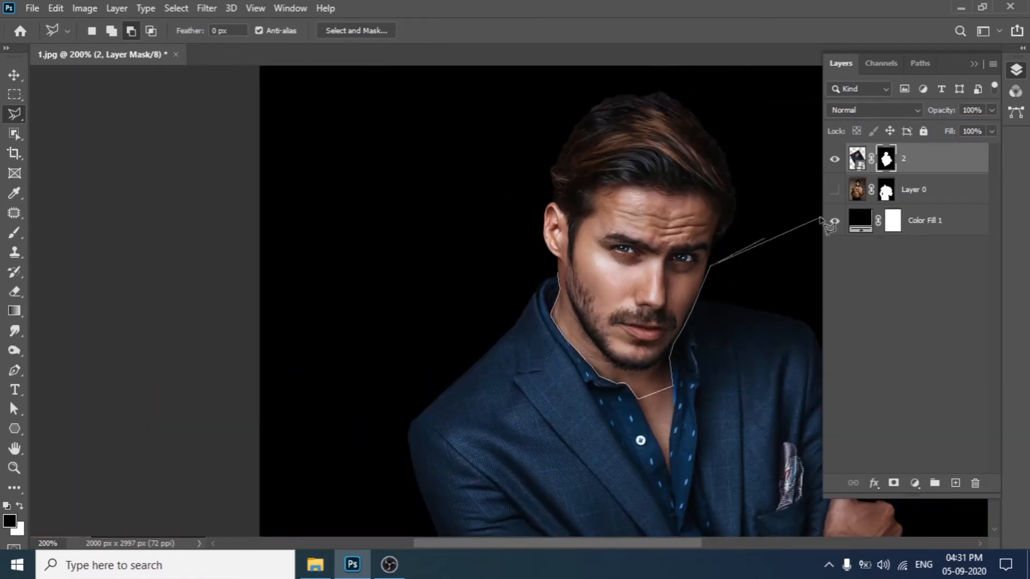
- Carry the lasso outline loosely around the hair and back below the ear, closing the selection around the whole head
left_click(814, 208)
left_click(698, 70)
left_click(482, 30)
left_click(447, 179)
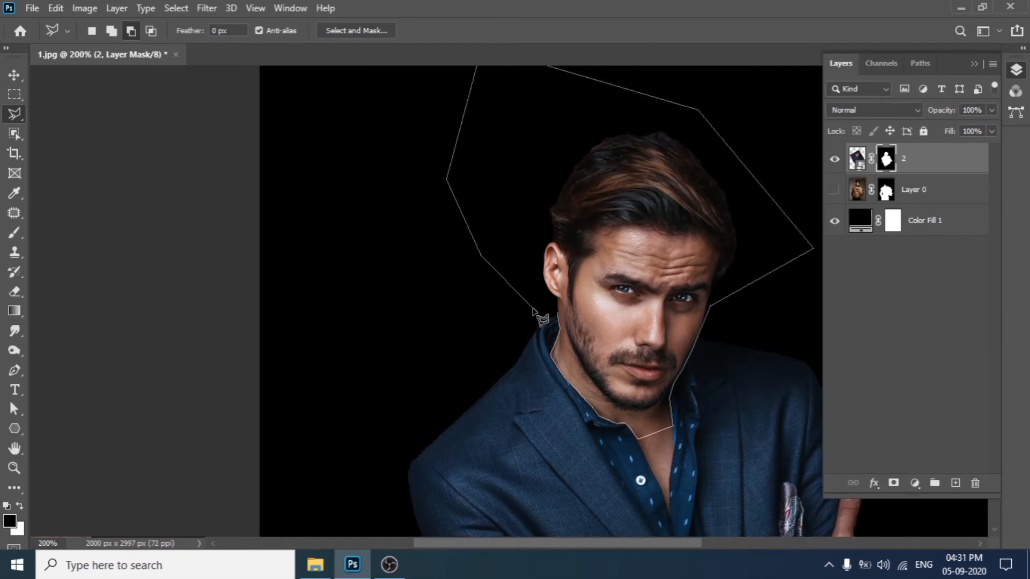
left_click(534, 310)
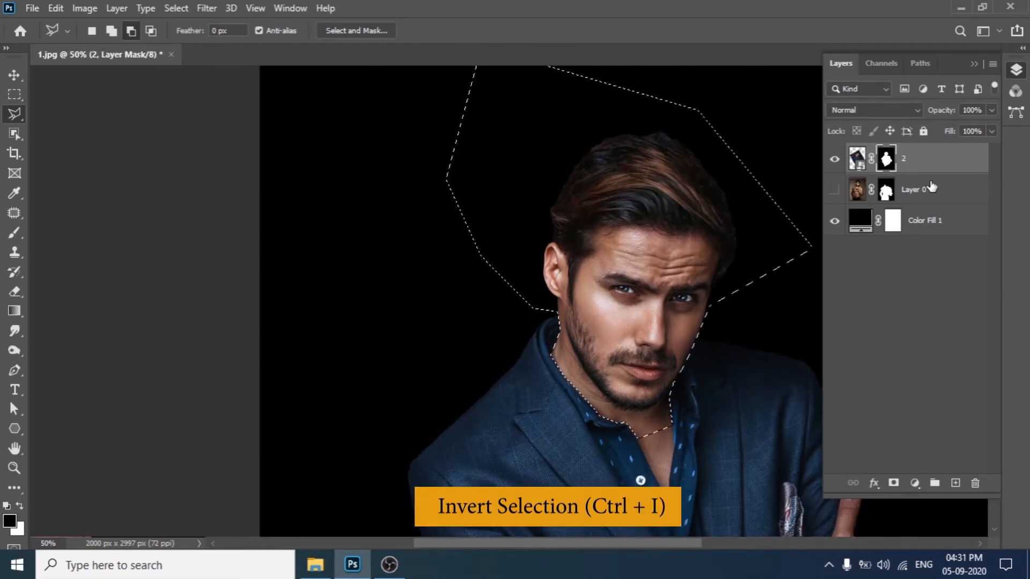
- Invert the selection, fill it with black on layer 2's mask to hide the suit, and deselect
key("ctrl+shift+i")
key("alt+BackSpace")
left_click(15, 75)
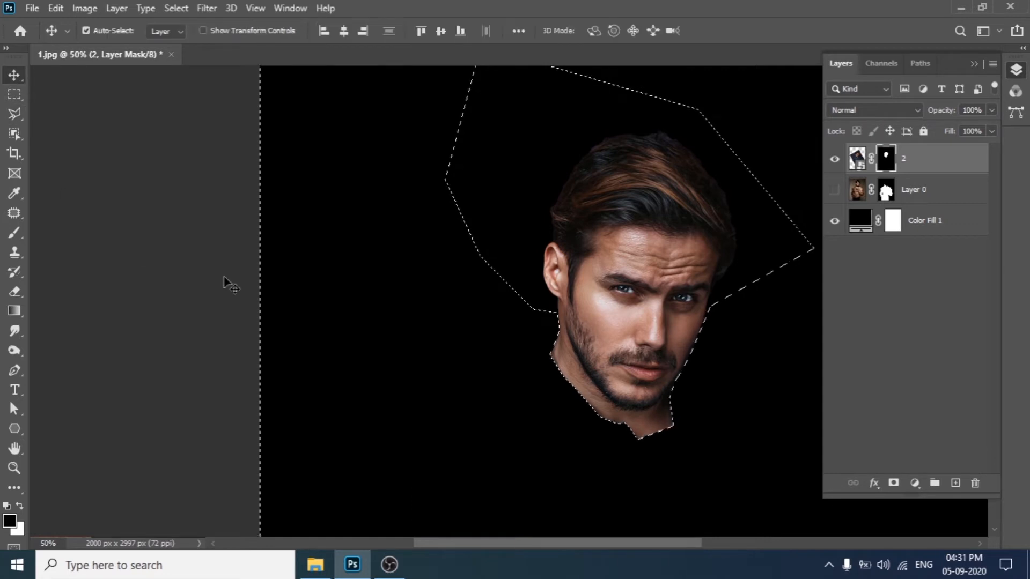
key("ctrl+d")
- Show Layer 0 again and place the cut-out head over the shirtless man's neck
left_click_drag(671, 277, 538, 217)
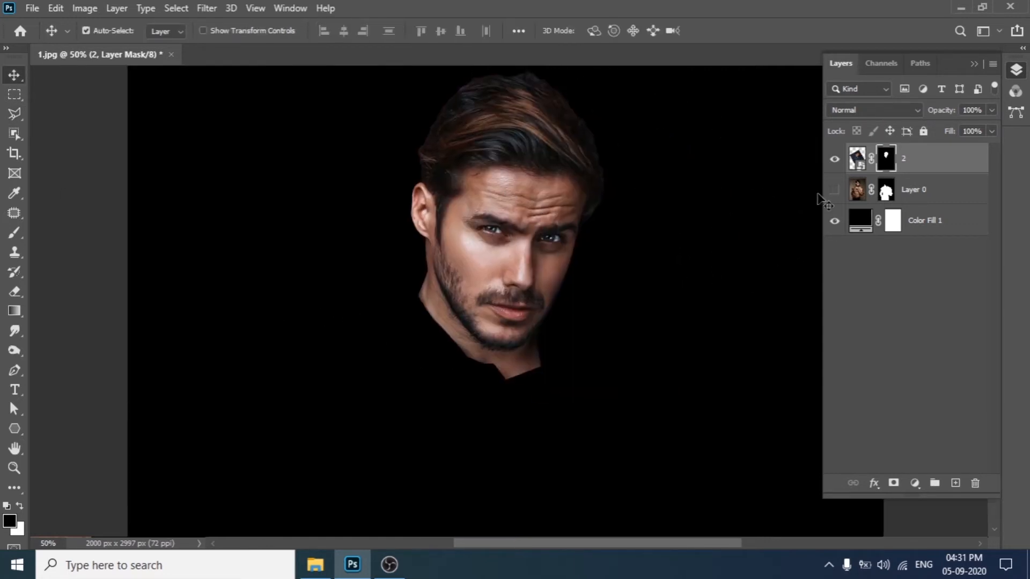
left_click(834, 190)
left_click_drag(598, 248, 582, 334)
left_click_drag(449, 319, 465, 180)
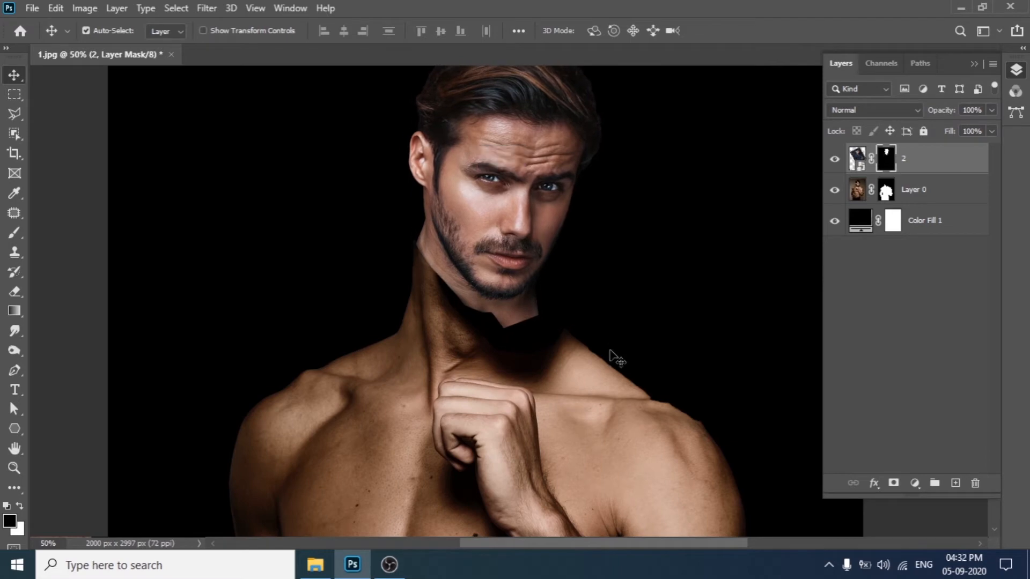
- Free-transform layer 2, enlarging the head to about 107% and moving it down and left onto the neck
key("ctrl+t")
left_click_drag(519, 245, 517, 275)
key("ctrl+minus")
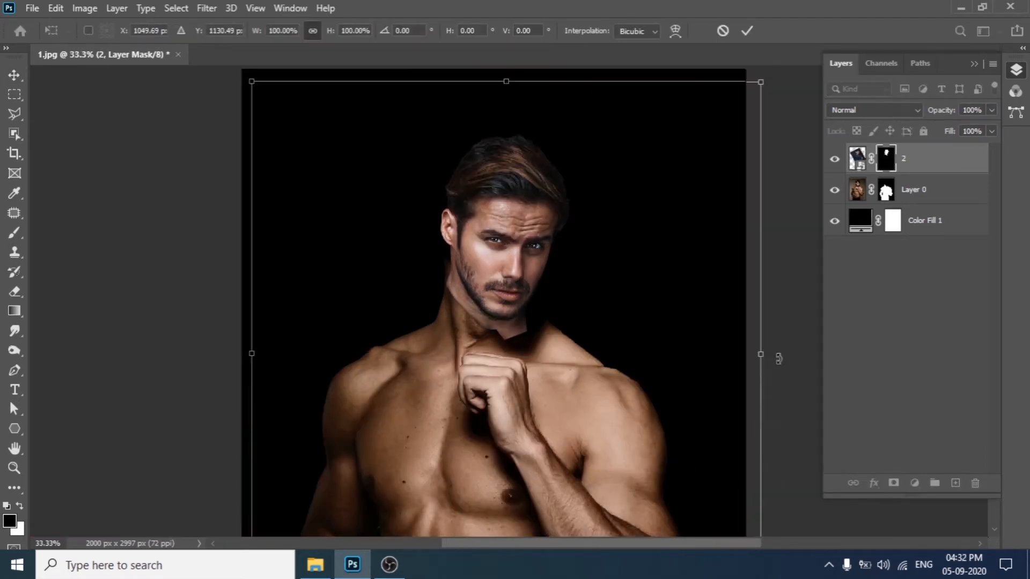
left_click_drag(761, 355, 784, 356)
left_click_drag(646, 400, 635, 400)
key("ctrl+minus")
left_click_drag(709, 378, 719, 377)
left_click_drag(609, 350, 609, 357)
key("Left")
key("Left")
key("Left")
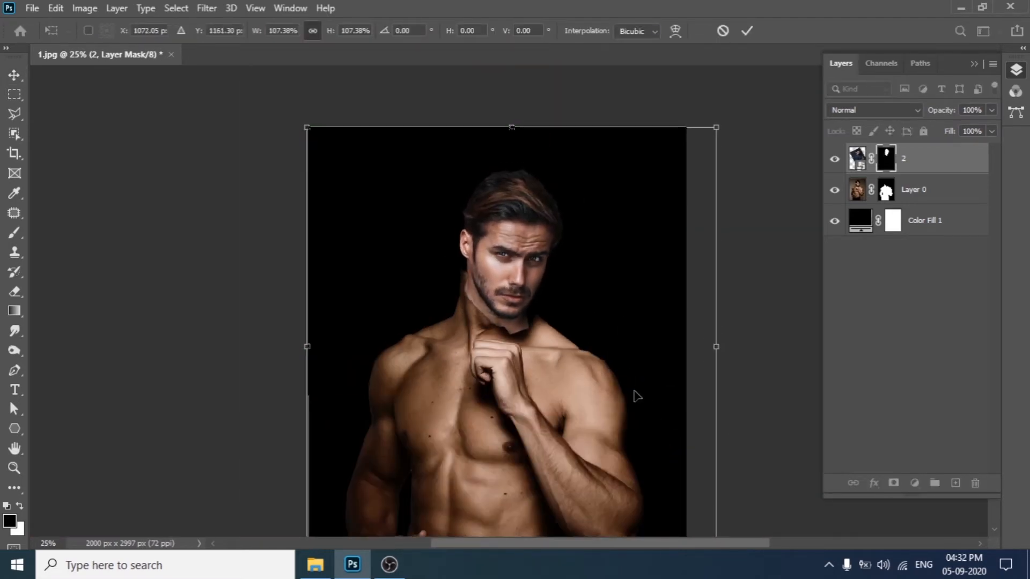
- Nudge the head further left, enlarge it slightly more, lower it onto the neck and apply the transform
key("Left")
key("Left")
key("Left")
key("Left")
left_click_drag(721, 350, 734, 350)
key("Left")
key("Left")
key("Left")
key("Left")
key("Left")
key("Left")
key("Down")
left_click_drag(659, 368, 662, 384)
key("Return")
key("ctrl+plus")
key("ctrl+plus")
key("ctrl+plus")
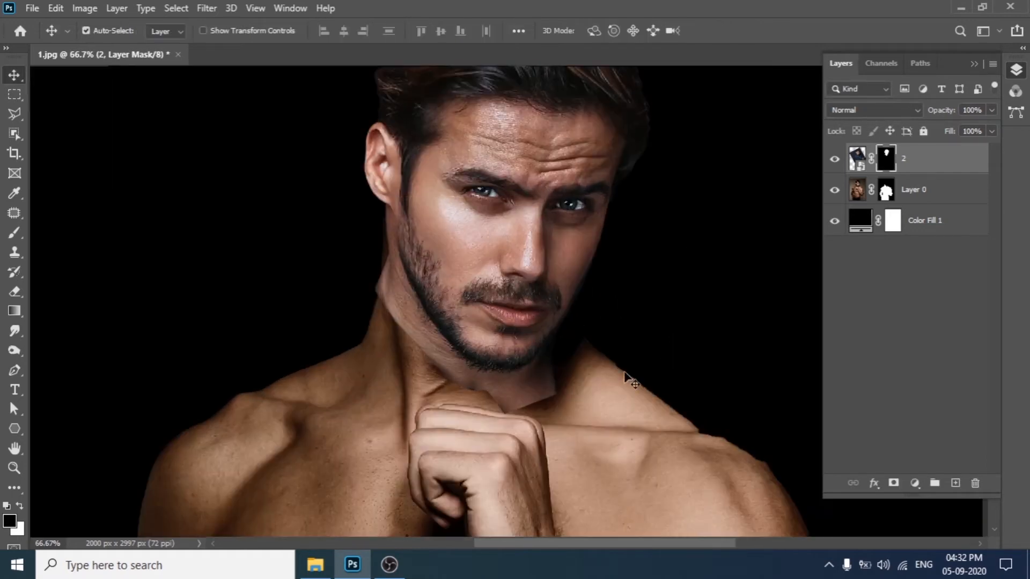
- Paint black on layer 2's mask with a soft 100 px brush at 71% opacity to blend the head's neck edges into the body
scroll(631, 381, "down", 2)
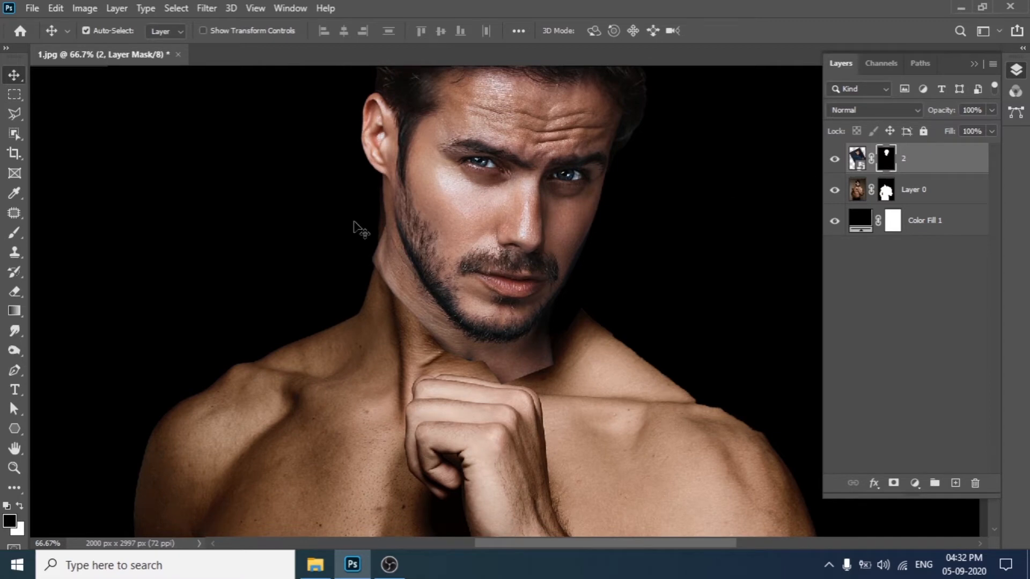
left_click_drag(400, 264, 380, 268)
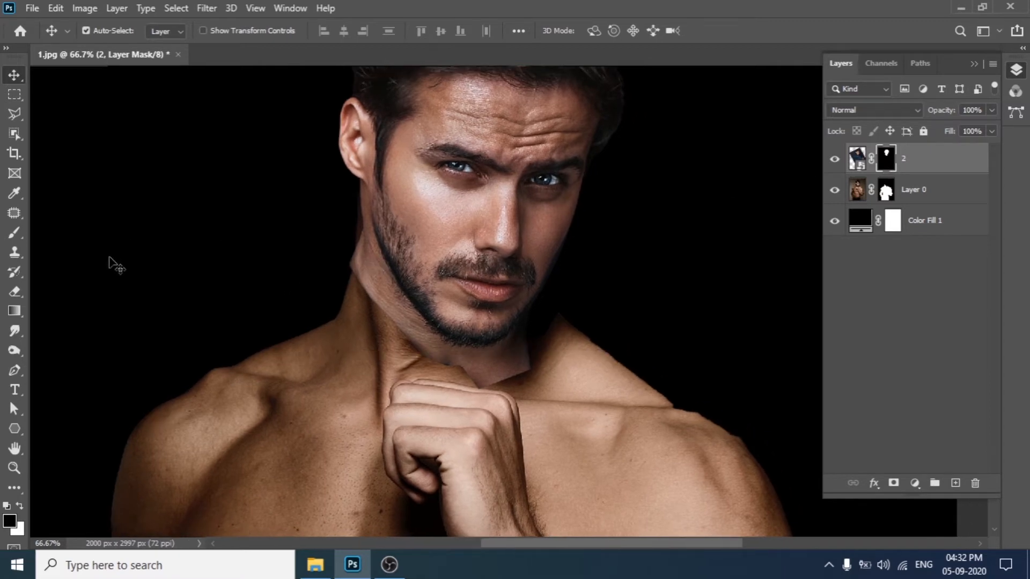
left_click(17, 234)
left_click(69, 233)
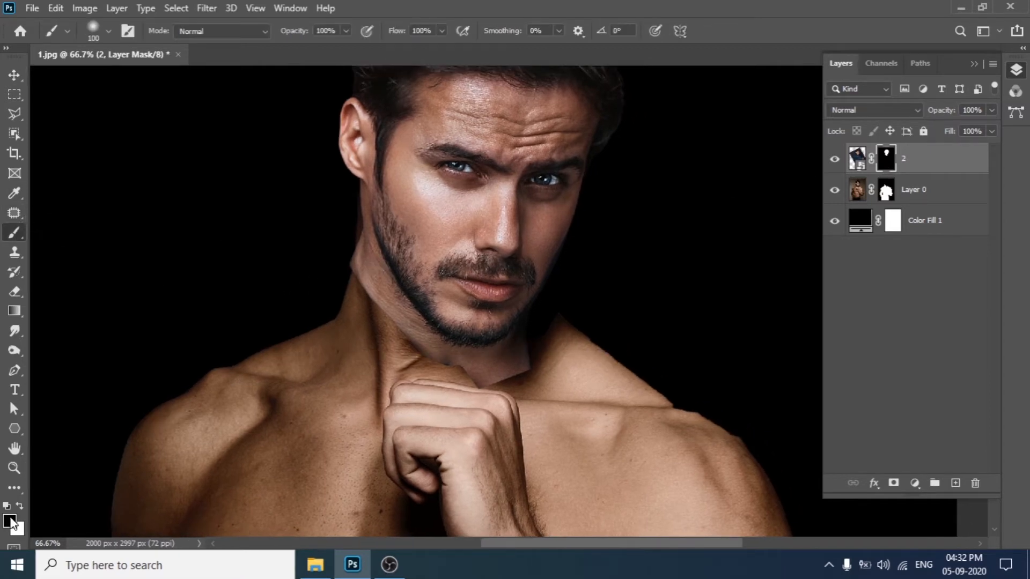
left_click(347, 32)
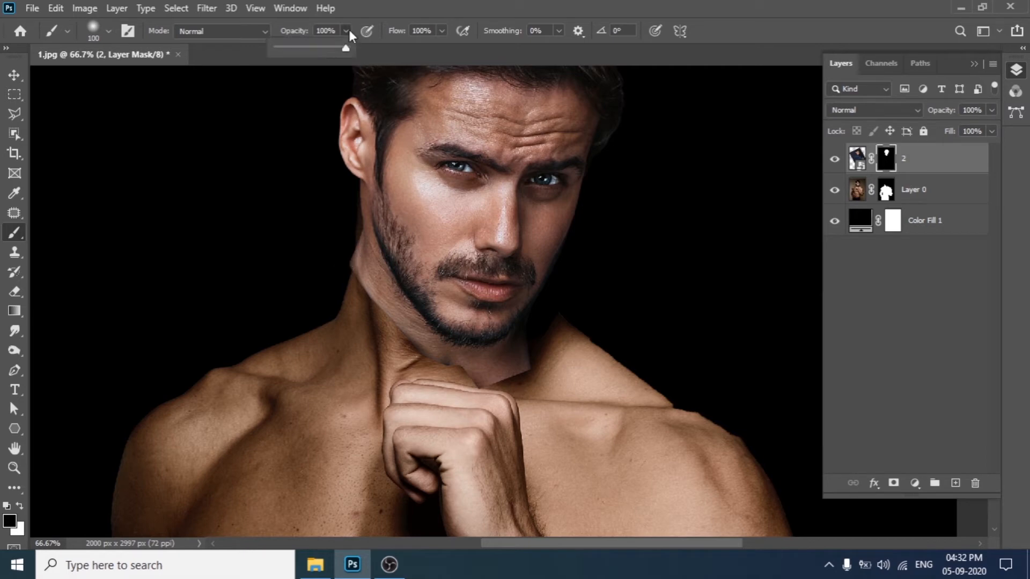
left_click(368, 6)
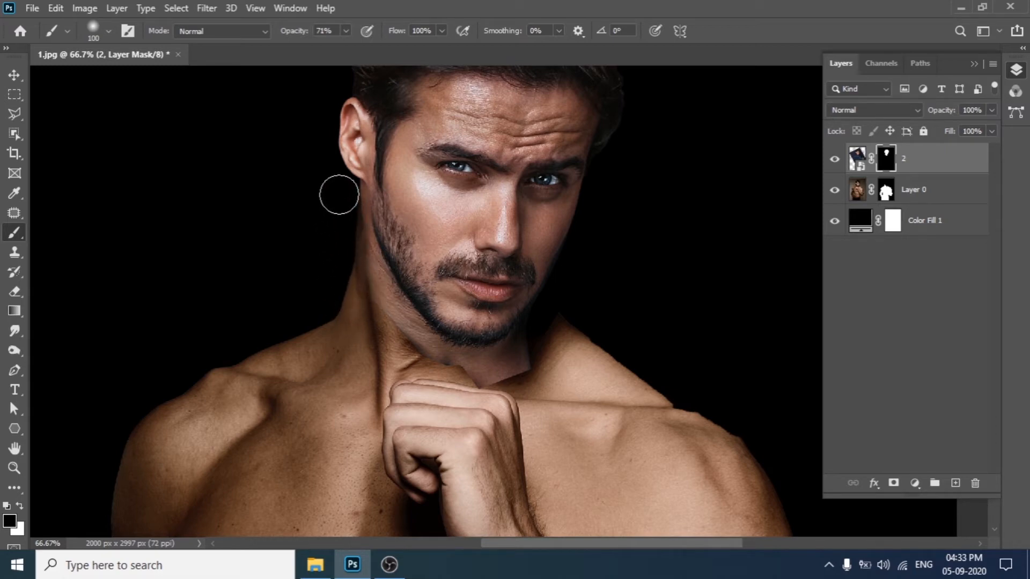
mouse_move(359, 281)
left_mouse_down()
mouse_move(360, 321)
mouse_move(389, 315)
mouse_move(408, 339)
left_mouse_up()
mouse_move(471, 410)
left_mouse_down()
mouse_move(485, 388)
mouse_move(423, 369)
mouse_move(503, 382)
mouse_move(519, 353)
left_mouse_up()
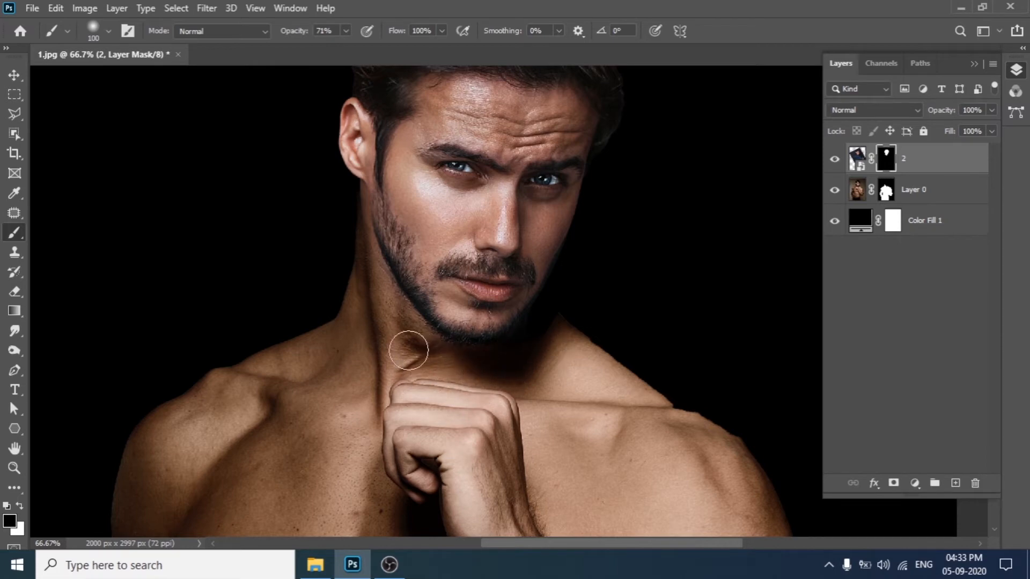
left_click_drag(342, 194, 343, 197)
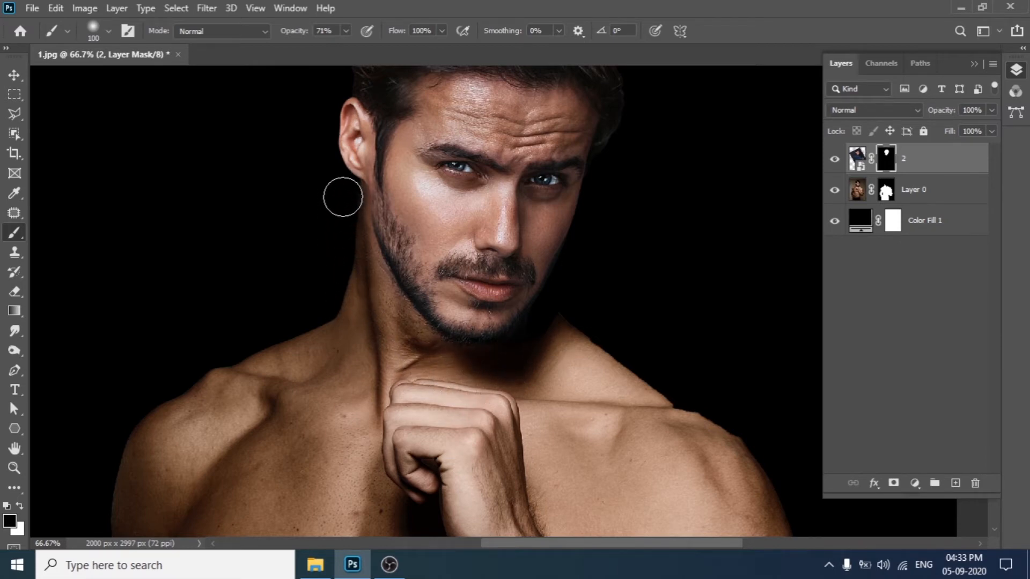
key("ctrl+plus")
left_click_drag(373, 248, 412, 324)
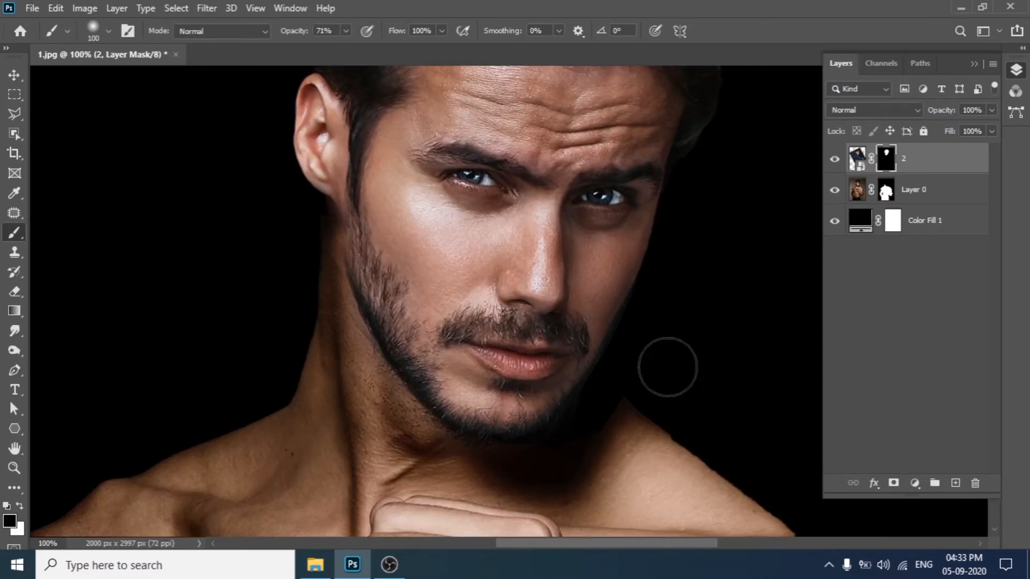
left_click_drag(710, 303, 719, 320)
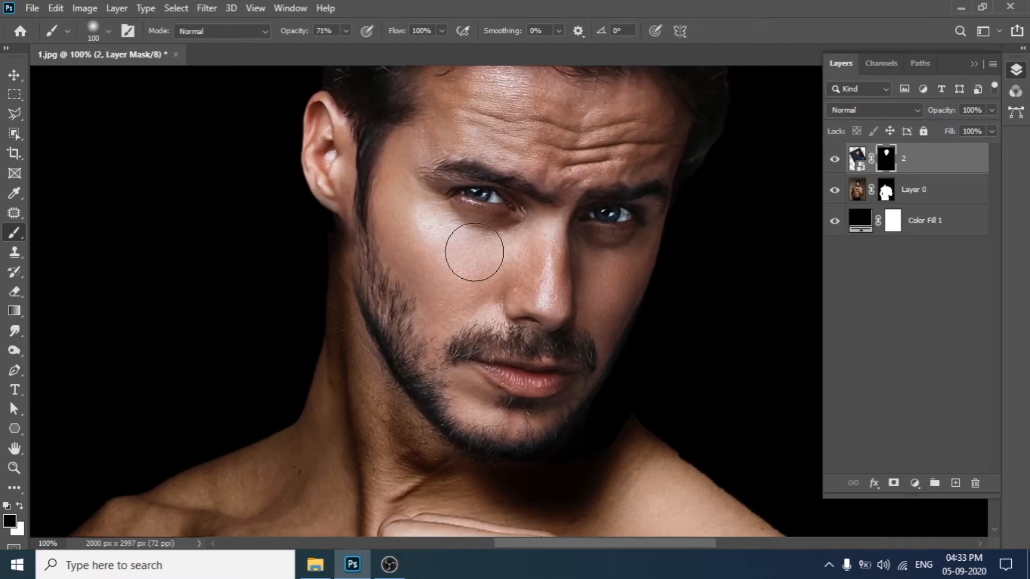
- Paint white on layer 2's mask with a 25 px brush to bring back the skin just below the ear
key("bracketleft")
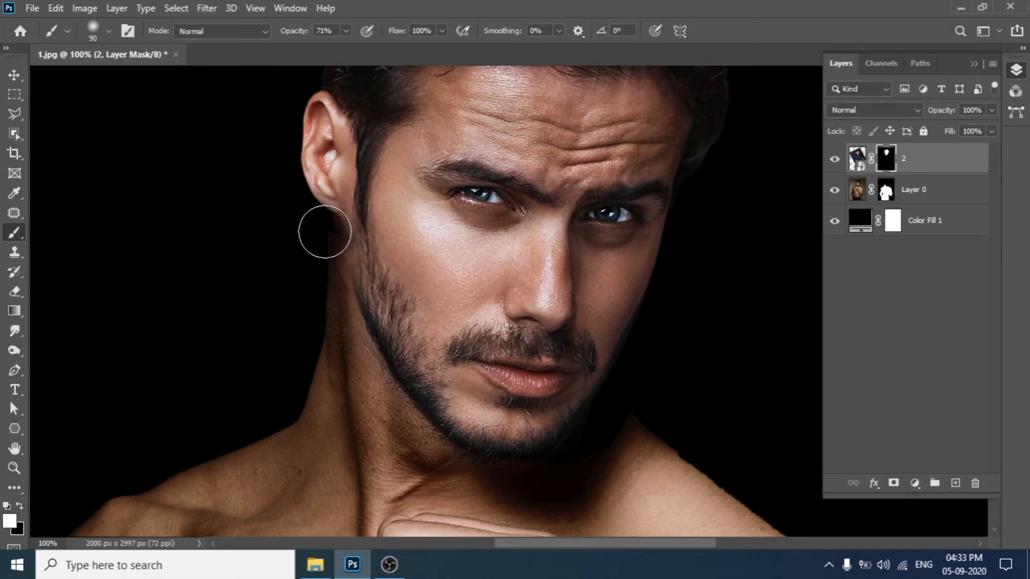
key("ctrl+plus")
key("ctrl+plus")
left_click_drag(262, 237, 340, 352)
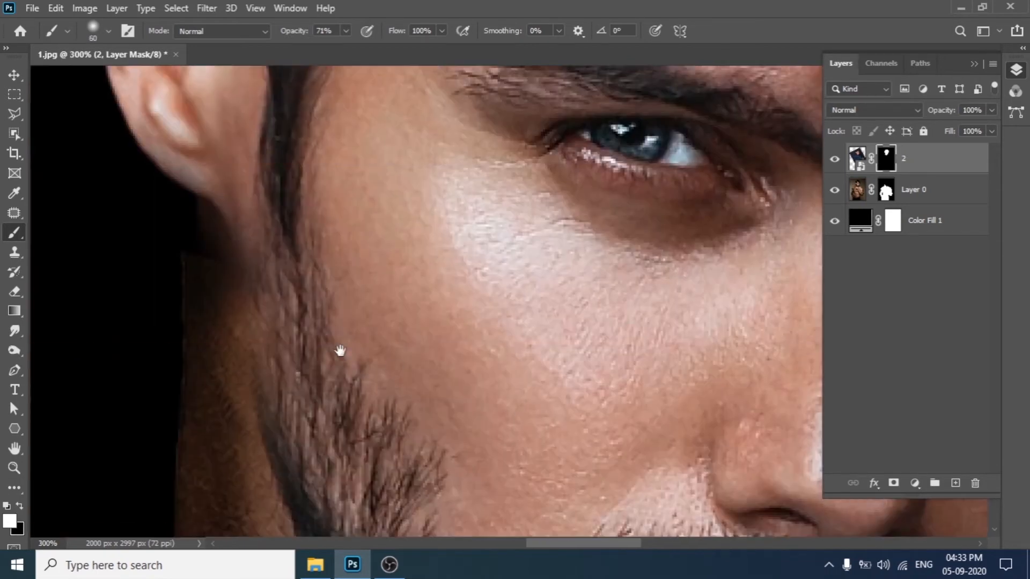
key("bracketleft")
key("bracketleft")
key("bracketleft")
key("bracketleft")
key("bracketleft")
key("bracketleft")
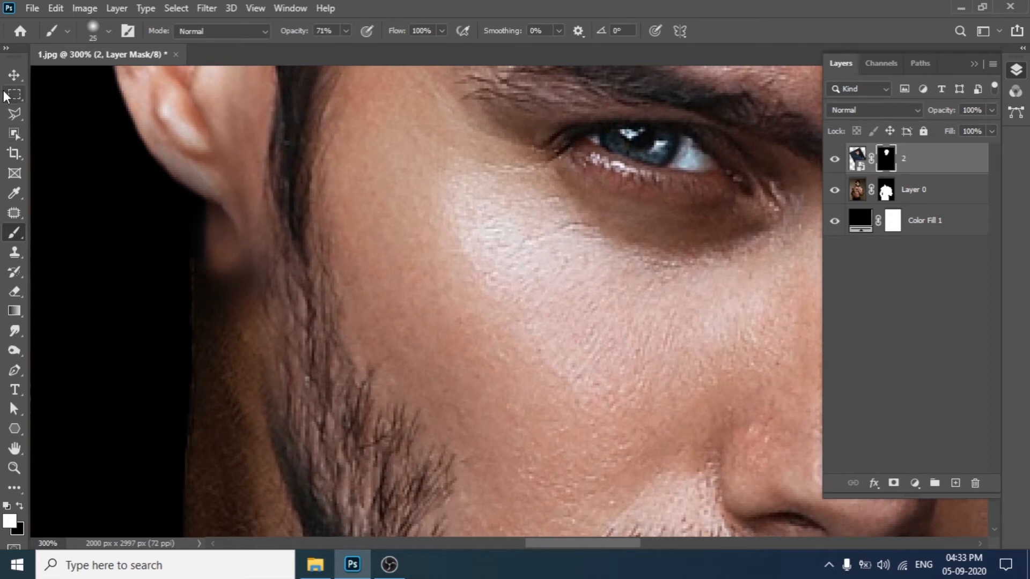
left_click_drag(224, 281, 234, 274)
- Swap the foreground to black and brush over the area below the ear on layer 2's mask to hide it
left_click(19, 81)
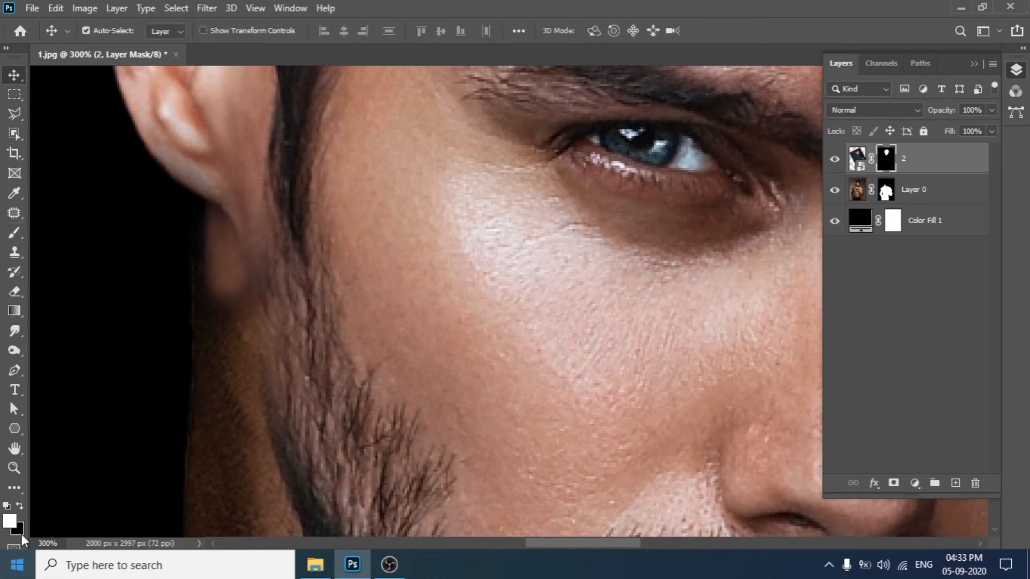
left_click(21, 507)
left_click_drag(186, 408, 197, 398)
key("b")
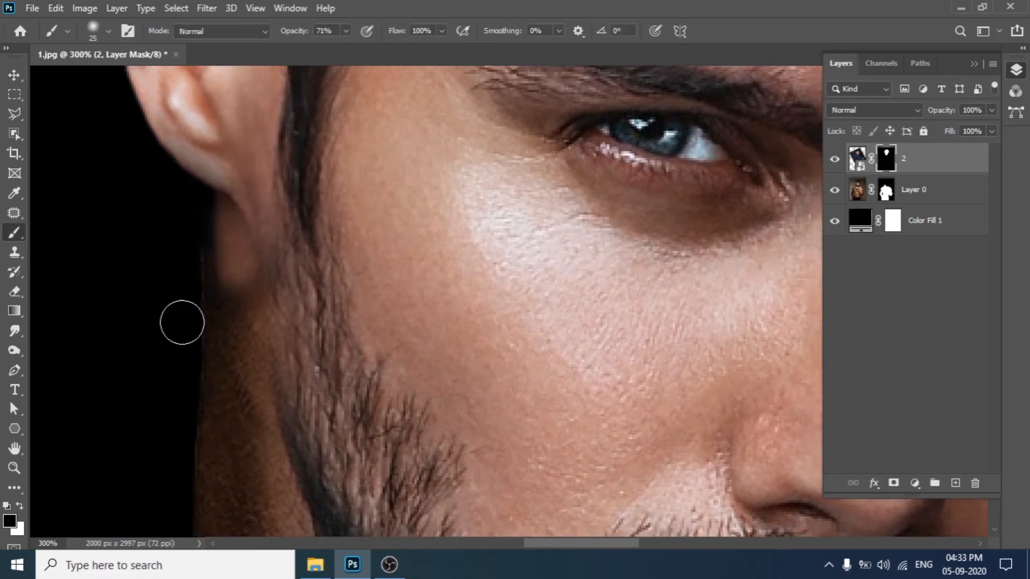
left_click_drag(232, 291, 222, 275)
- Nudge the head on layer 2 slightly left and down to line it up with the neck edge
key("v")
key("Left")
key("Left")
key("Left")
key("Left")
key("Left")
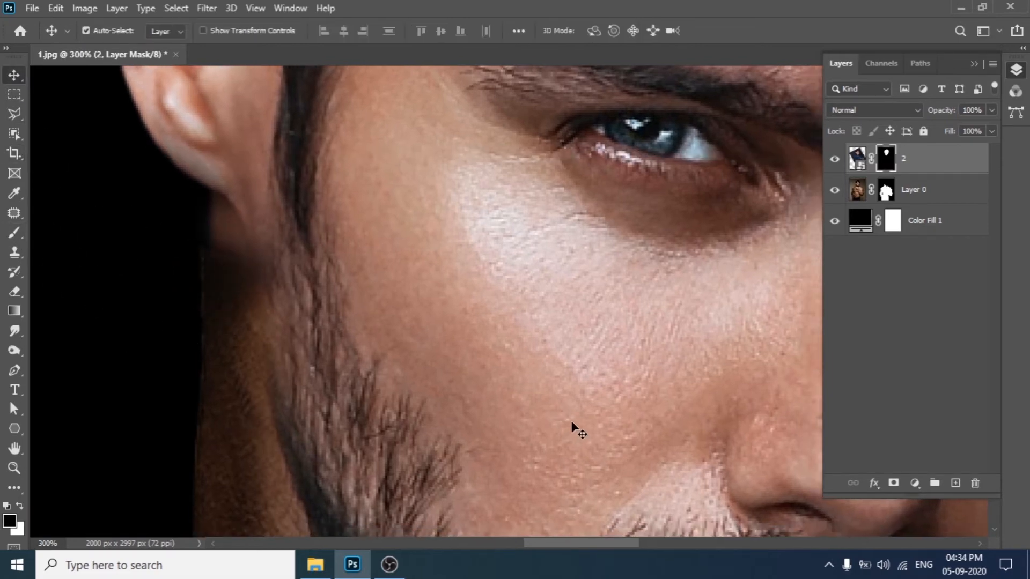
key("Down")
key("Down")
key("Left")
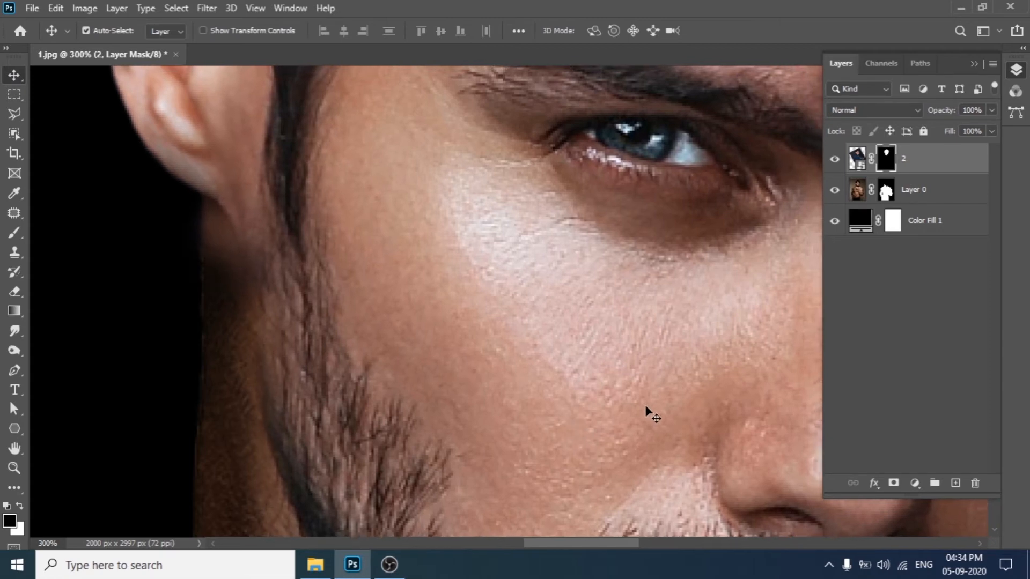
- Brush on Layer 0's mask at 71% opacity to soften the neck edge below the ear, and reselect layer 2
key("b")
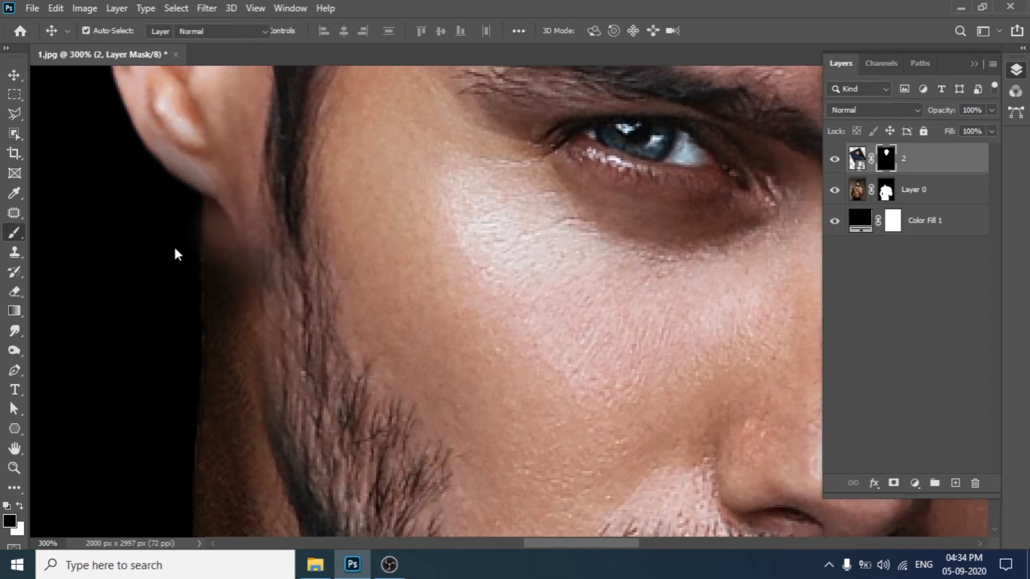
left_click(858, 189)
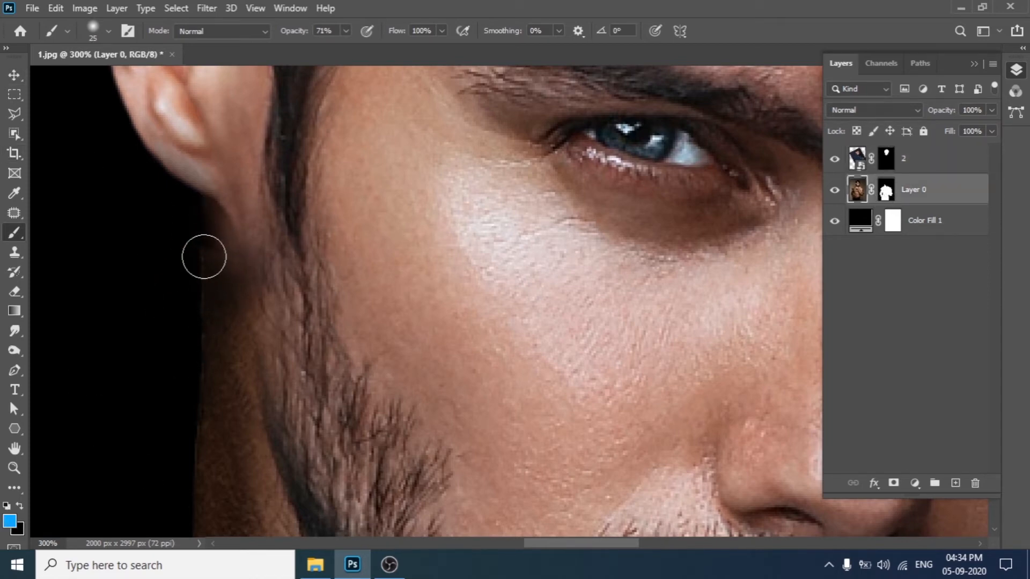
left_click(888, 190)
left_click_drag(198, 269, 196, 262)
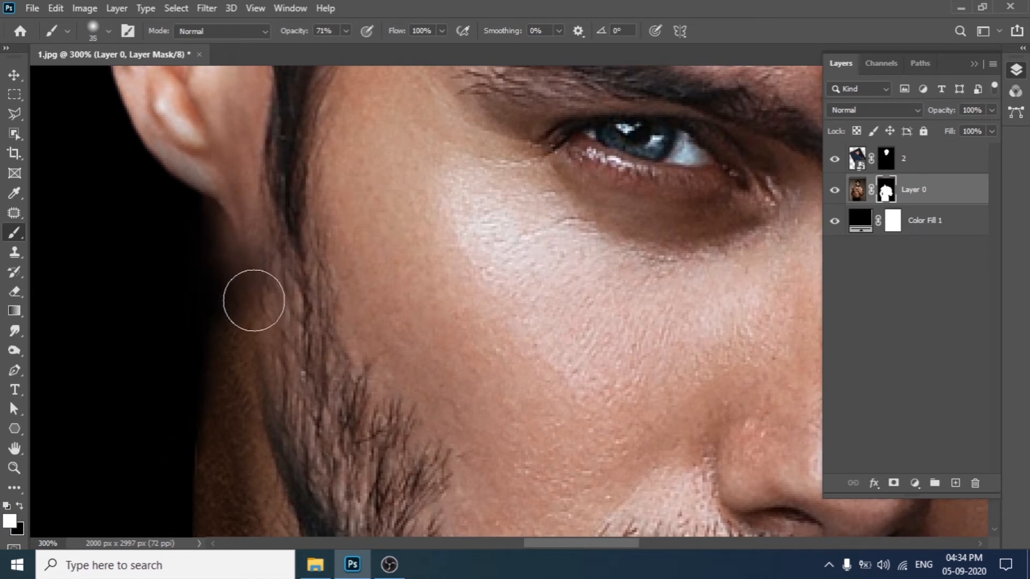
mouse_move(254, 301)
left_mouse_down()
mouse_move(235, 274)
mouse_move(251, 327)
mouse_move(242, 280)
mouse_move(219, 291)
mouse_move(213, 265)
left_mouse_up()
key("bracketleft")
key("bracketleft")
key("bracketleft")
key("bracketleft")
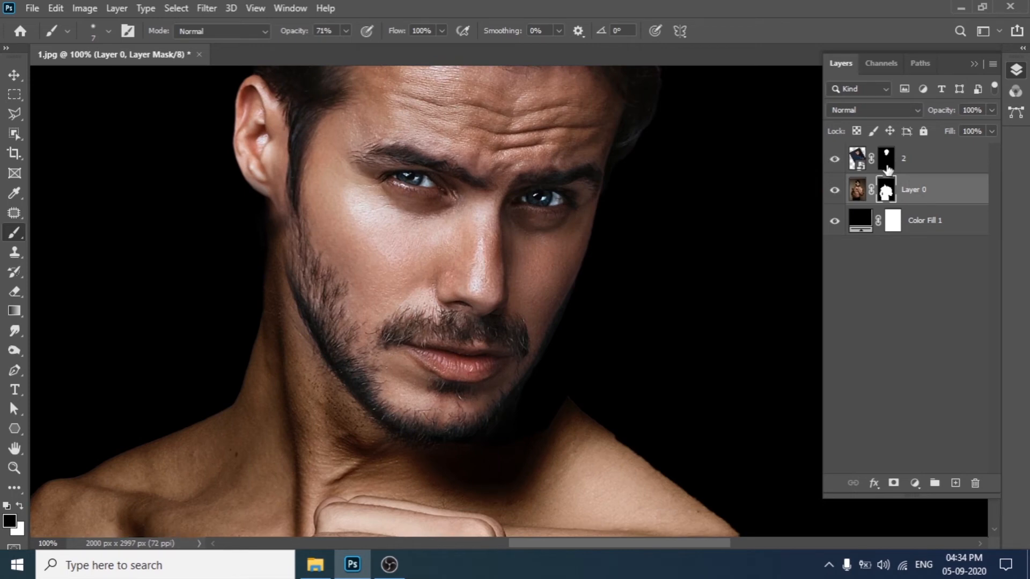
left_click(923, 159)
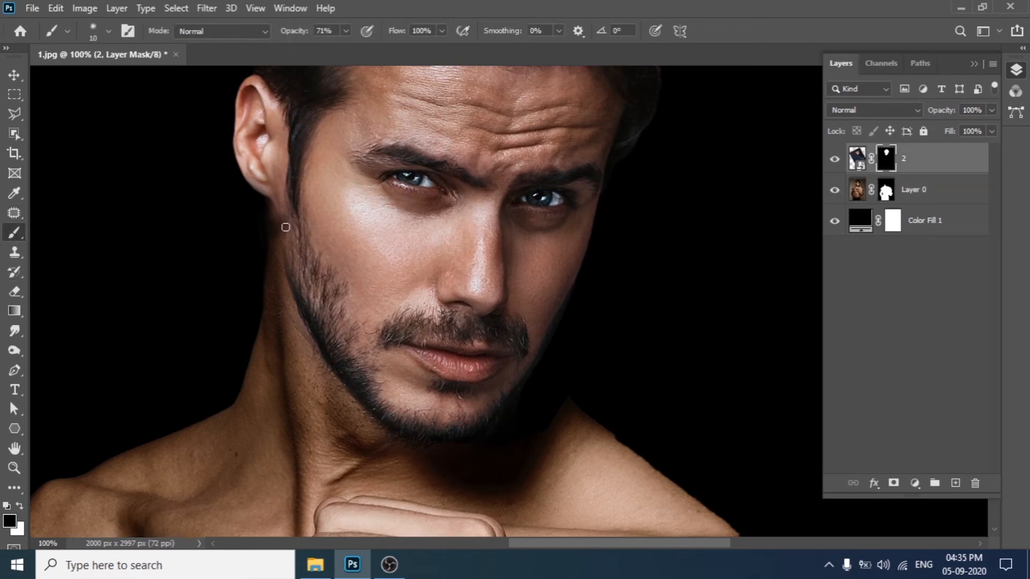
- Brush black with a 45 px tip on layer 2's mask along the jaw edge below the ear, and lower the brush opacity to 25%
key("x")
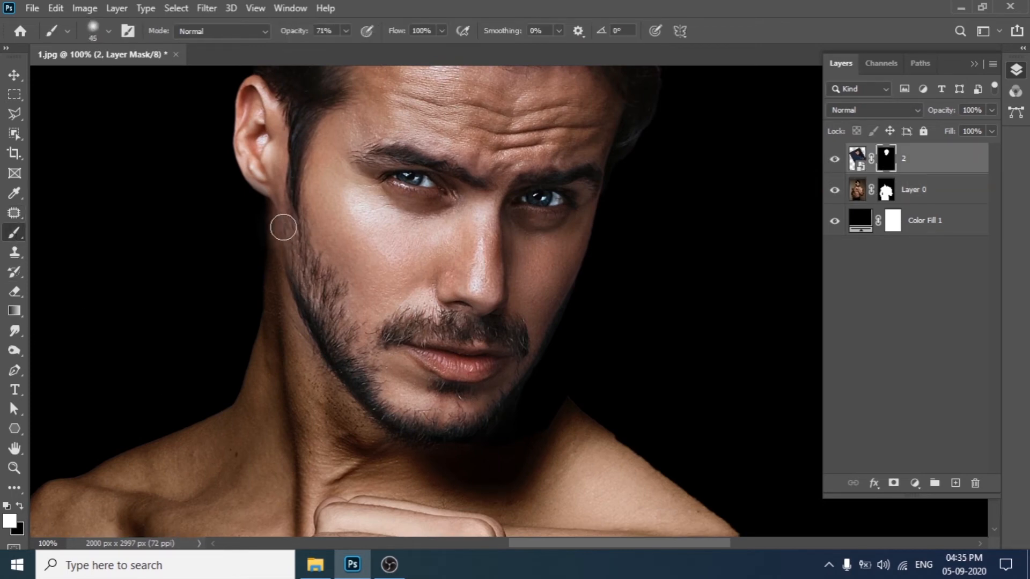
key("ctrl+plus")
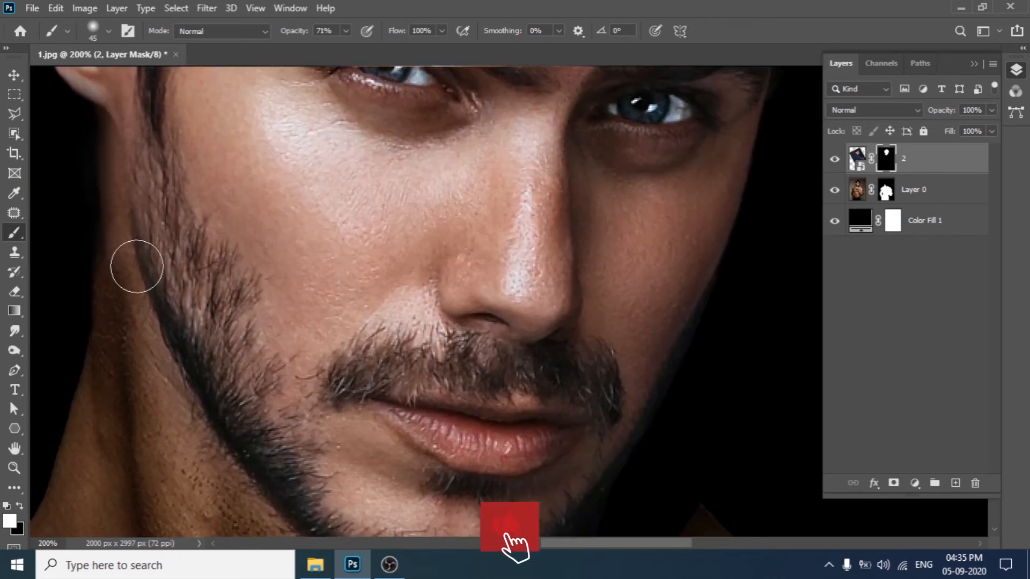
left_click(20, 507)
left_click_drag(129, 266, 114, 254)
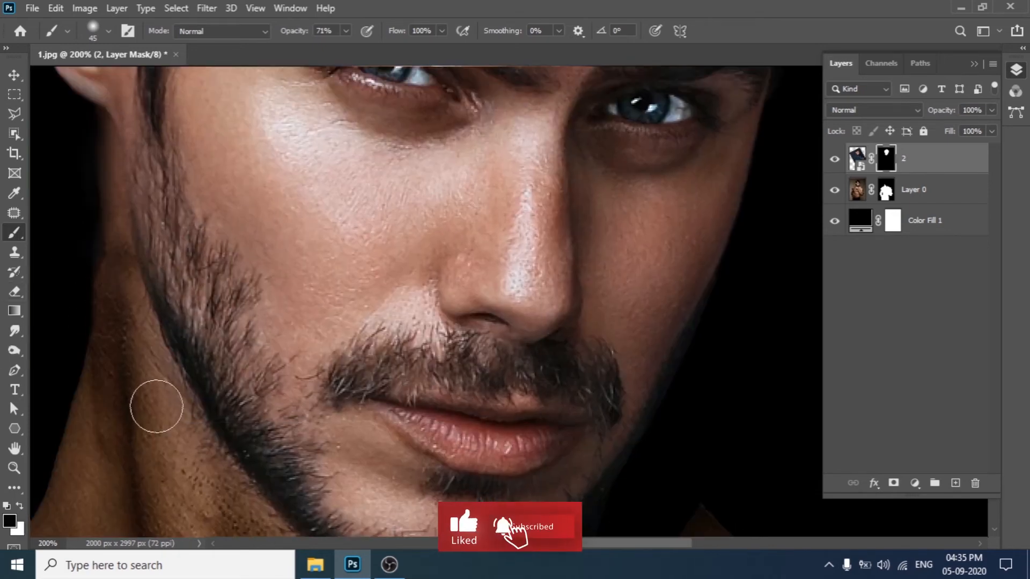
left_click(346, 31)
left_click(317, 49)
left_click(214, 134)
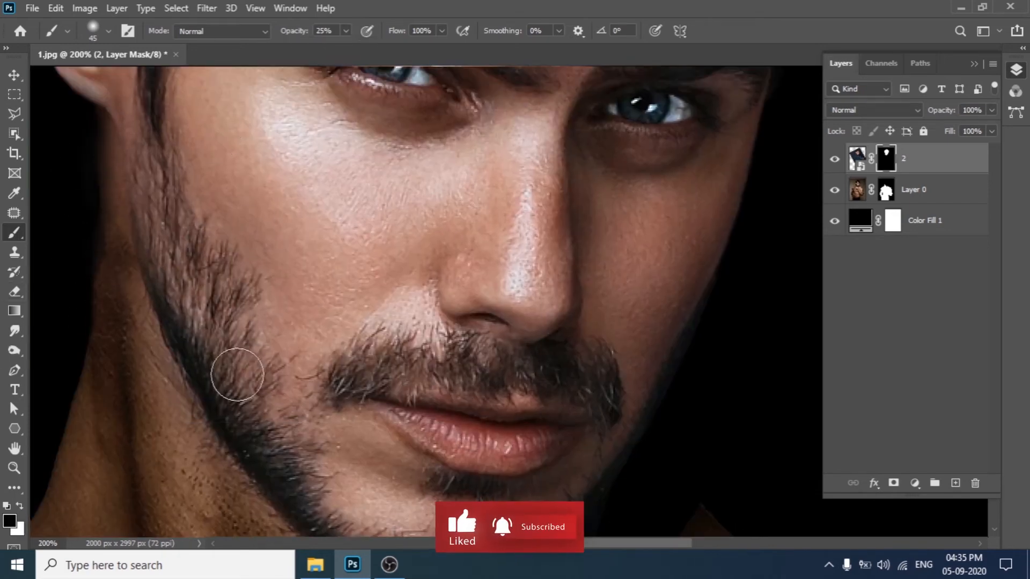
- Create a new empty layer and place it between layer 2 and Layer 0
key("ctrl+minus")
key("ctrl+minus")
left_click_drag(632, 275, 584, 252)
key("ctrl+plus")
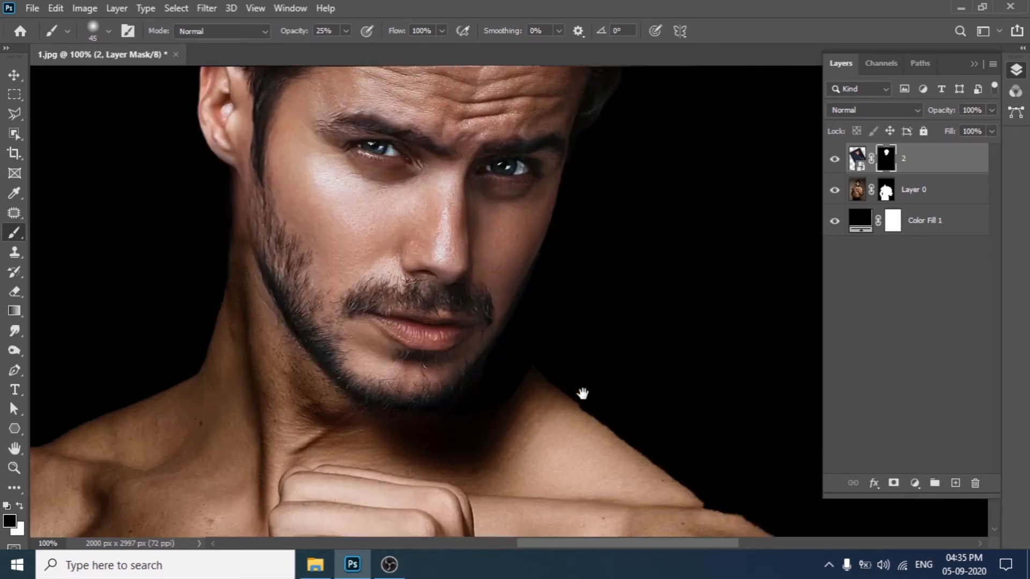
left_click_drag(582, 393, 570, 310)
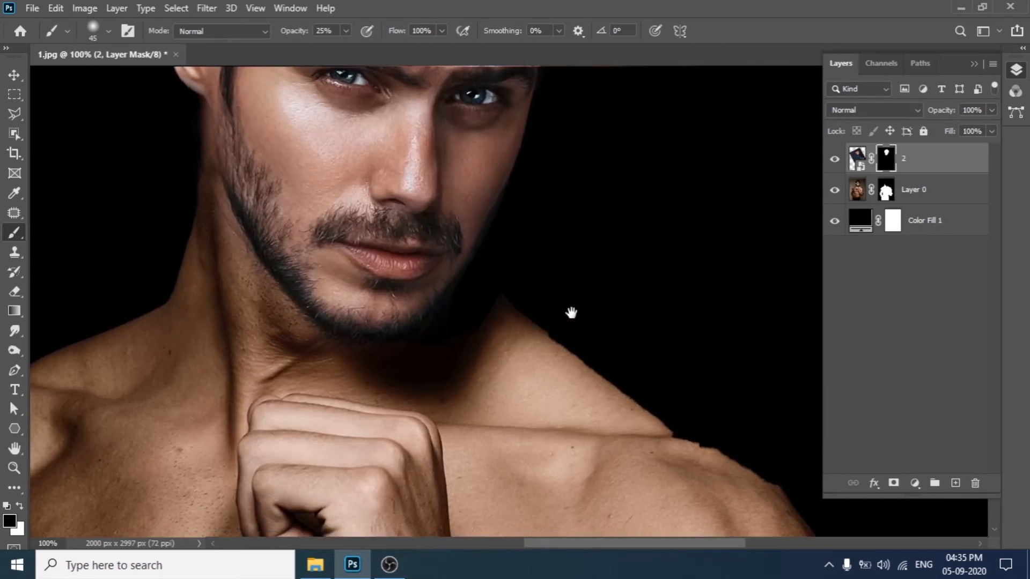
key("ctrl+plus")
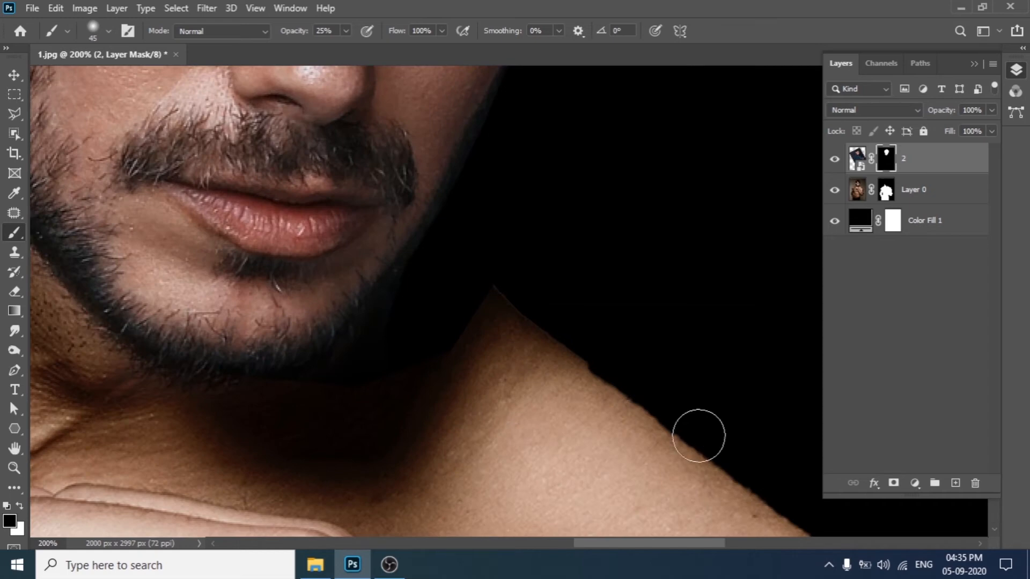
key("ctrl+plus")
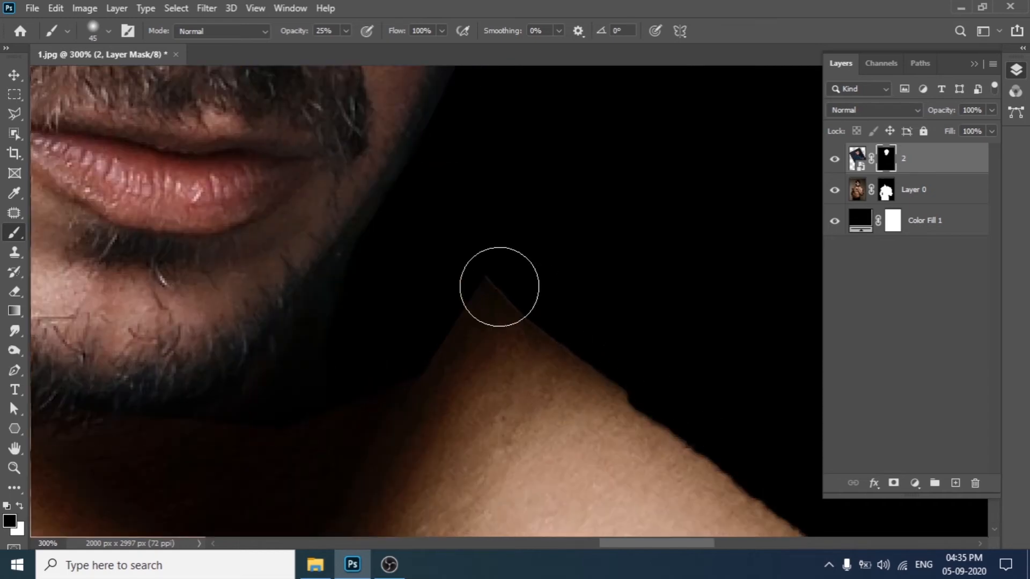
left_click(955, 484)
left_click_drag(939, 162, 941, 212)
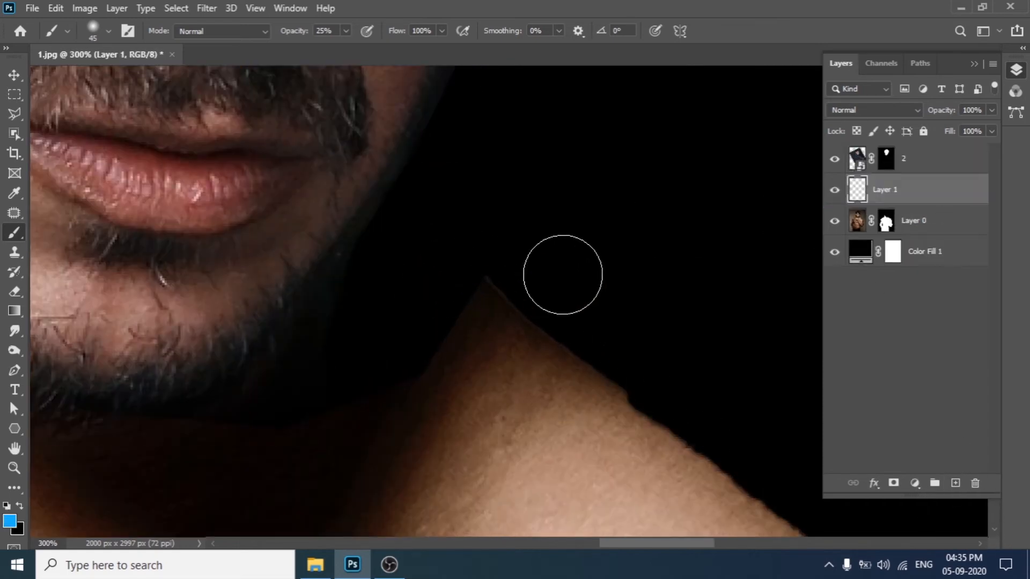
- Draw a polygonal lasso selection around the chin's shadowed side and the missing stretch of neck down to the shoulder
left_click_drag(12, 114, 71, 127)
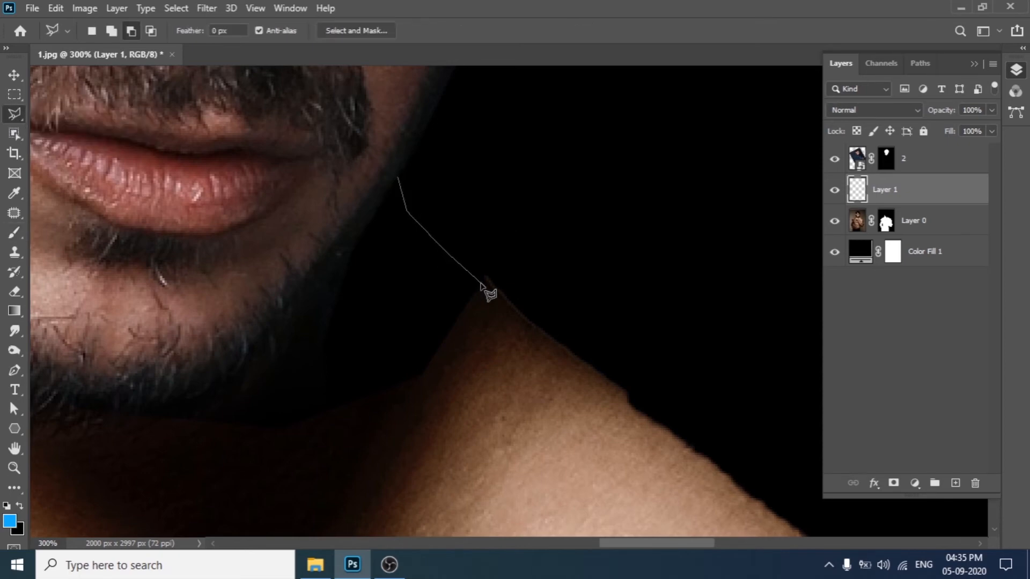
left_click(516, 413)
left_click(345, 481)
left_click(177, 467)
left_click(99, 408)
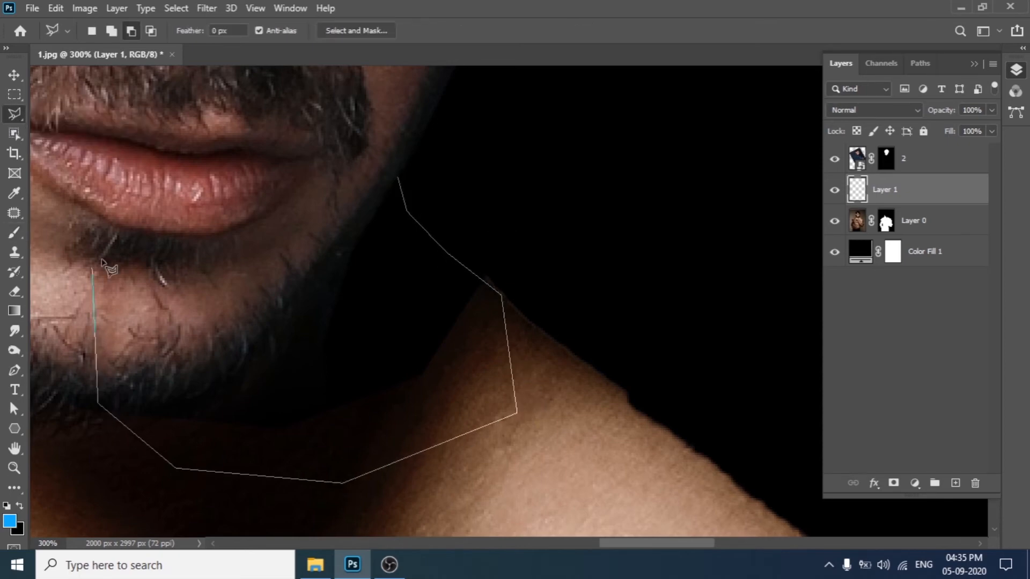
left_click(93, 268)
left_click(320, 79)
double_click(388, 138)
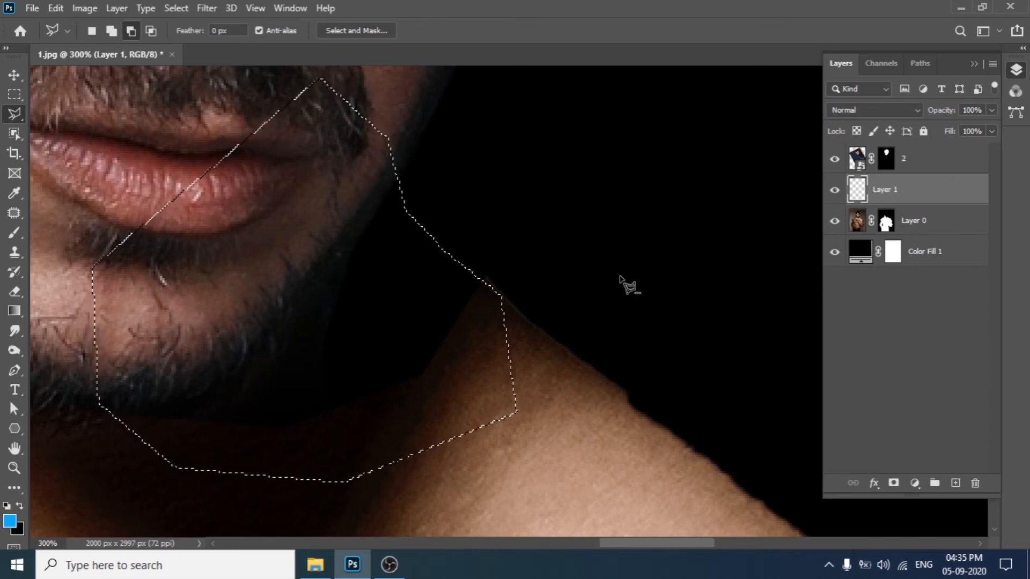
- Clone skin from the opposite shoulder into the selected neck gap on Layer 1 with a 200 px Clone Stamp sampling all layers, and deselect
key("ctrl+1")
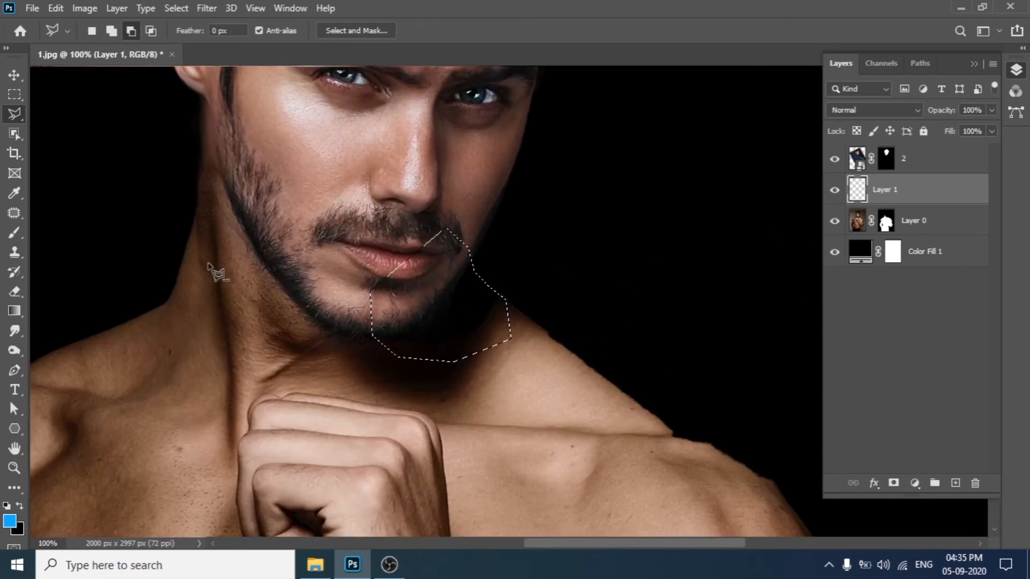
left_click_drag(15, 252, 92, 264)
left_click(93, 253)
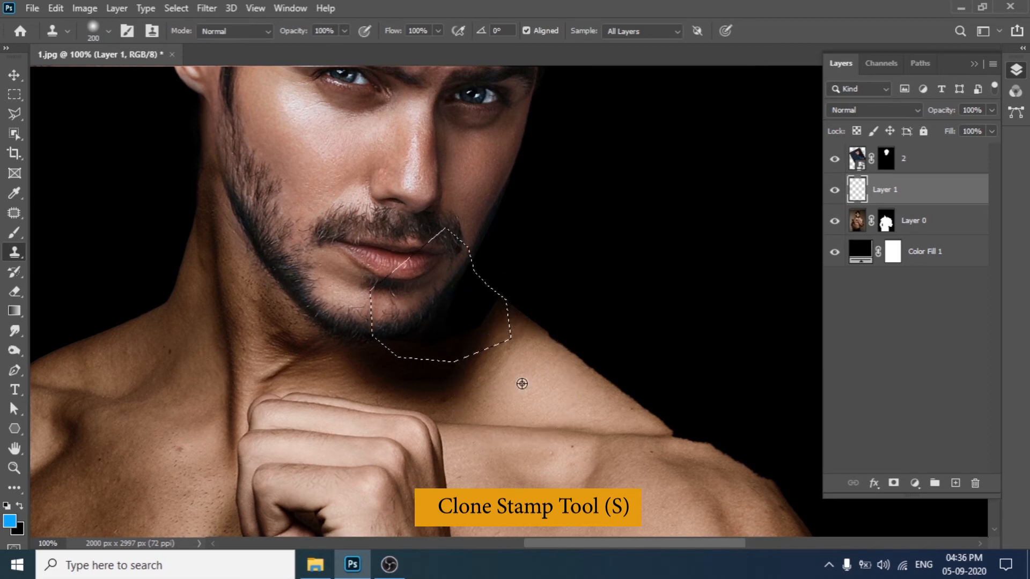
left_click(188, 368, "alt")
mouse_move(424, 306)
left_mouse_down()
mouse_move(474, 314)
mouse_move(467, 297)
mouse_move(420, 295)
mouse_move(436, 304)
left_mouse_up()
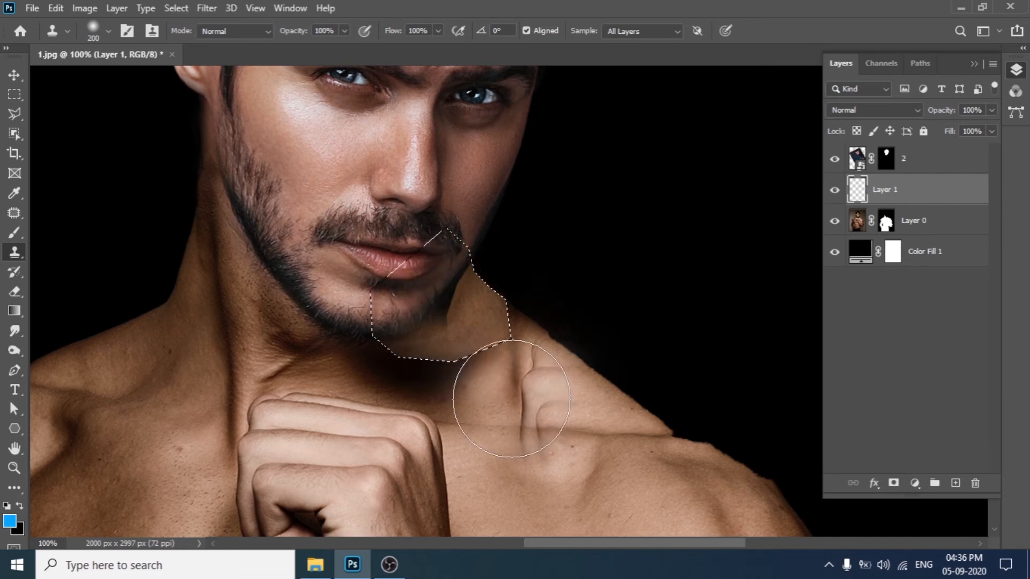
left_click(416, 344)
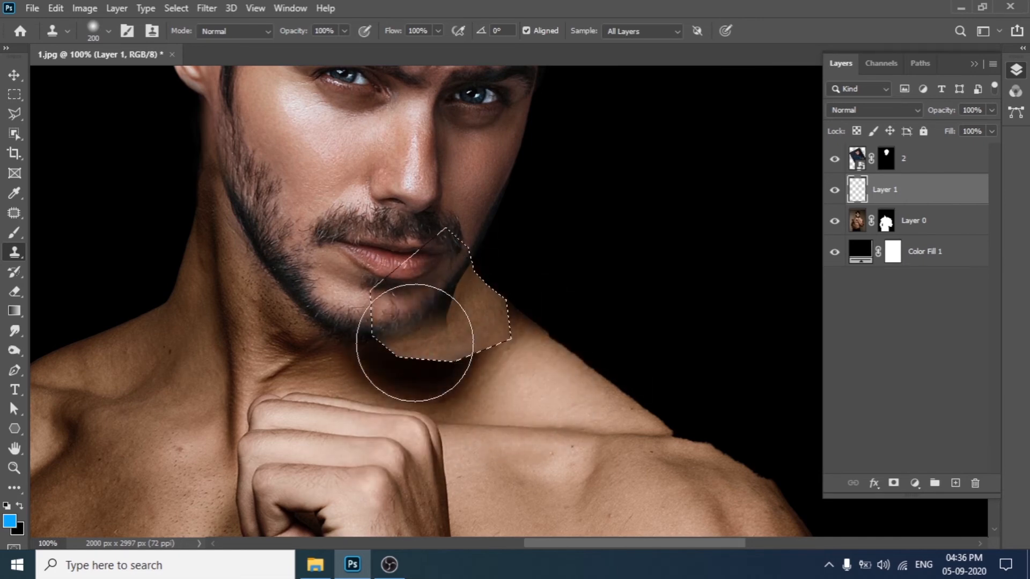
key("ctrl+d")
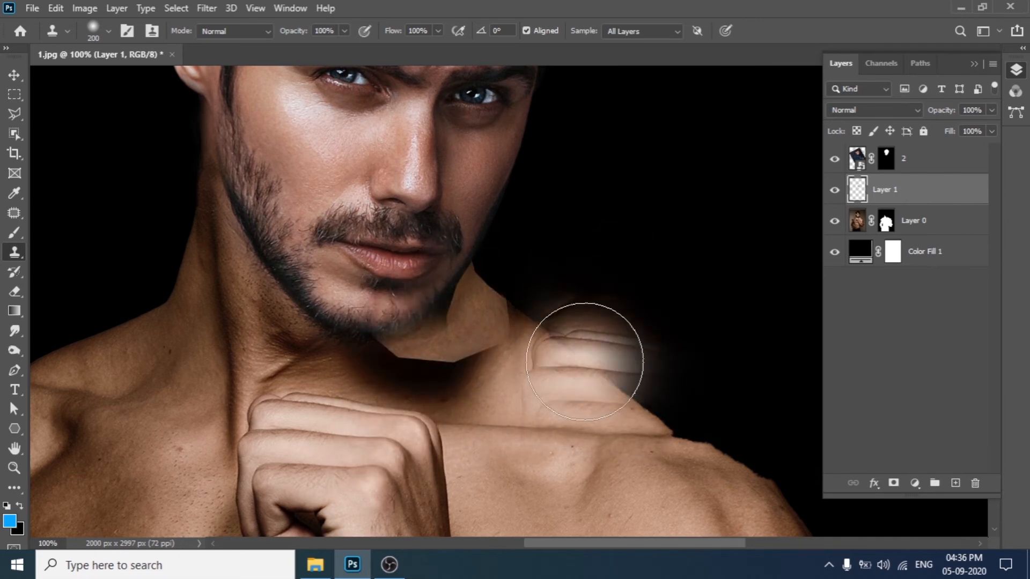
- Toggle layer 2's visibility to check the cloned patch, and brush black at 25% opacity on layer 2's mask along the jaw edge
key("v")
left_click(835, 159)
left_click(835, 158)
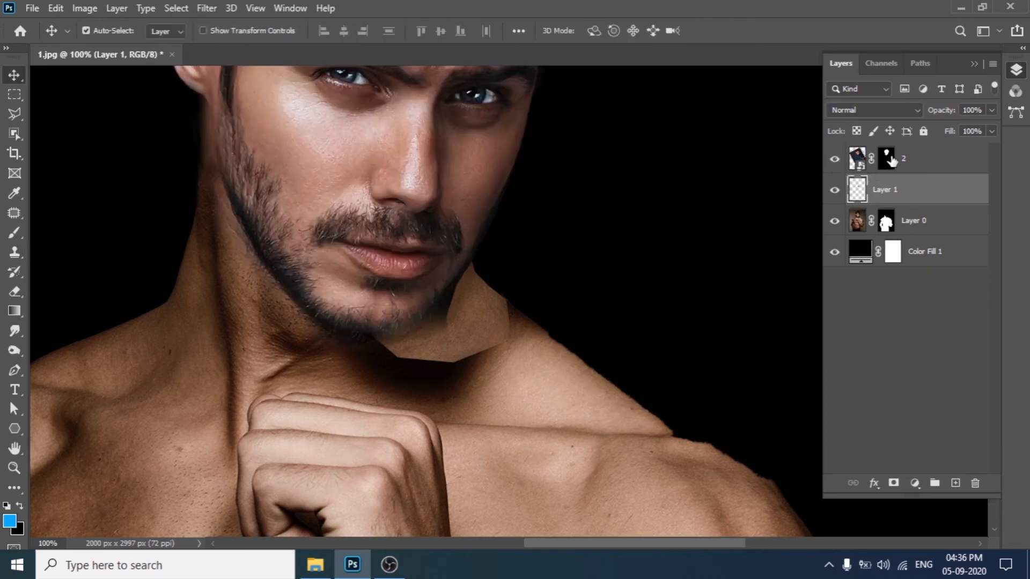
left_click(886, 159)
key("ctrl+plus")
left_click(835, 159)
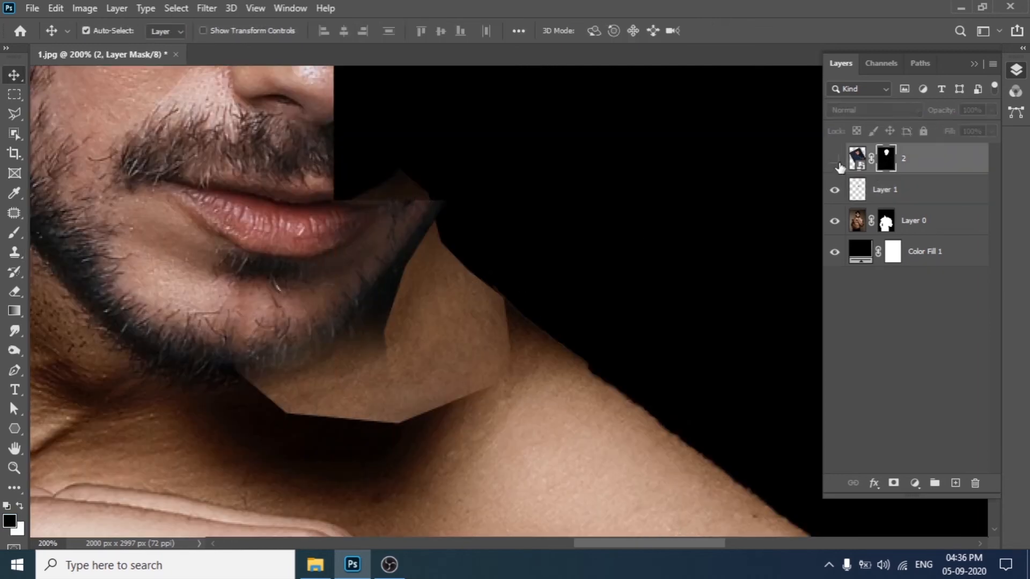
left_click(835, 159)
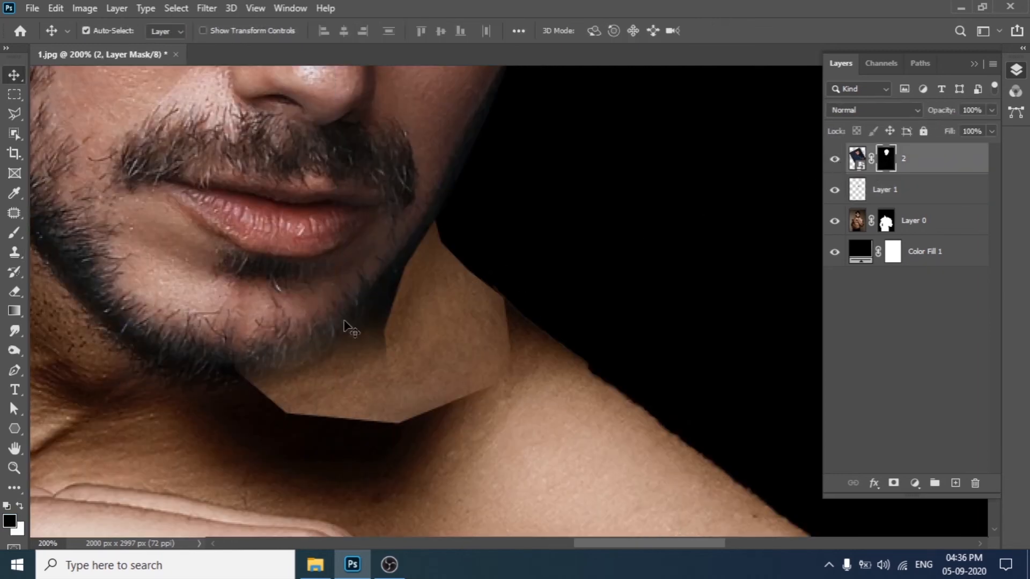
left_click(15, 235)
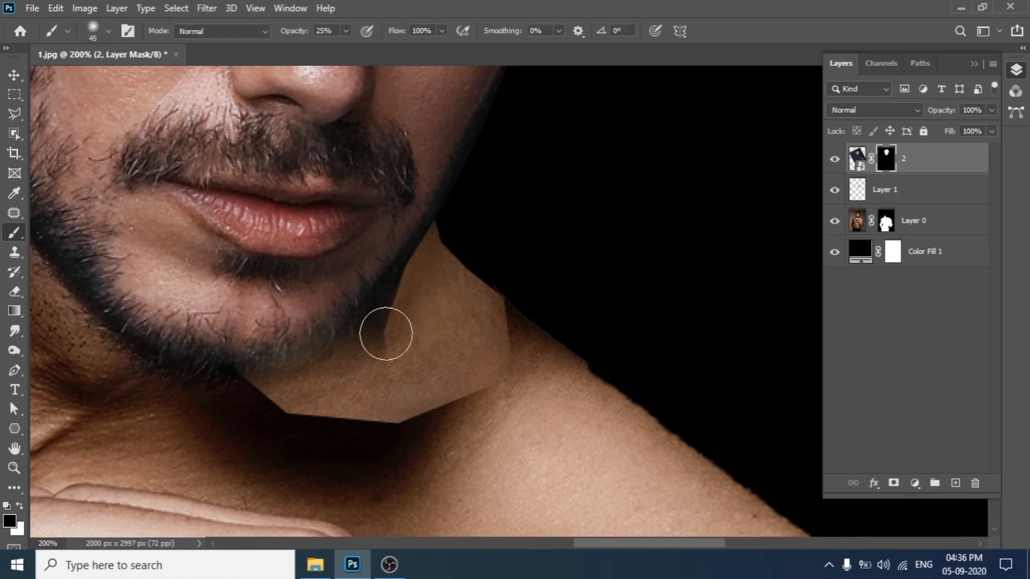
left_click_drag(386, 334, 398, 338)
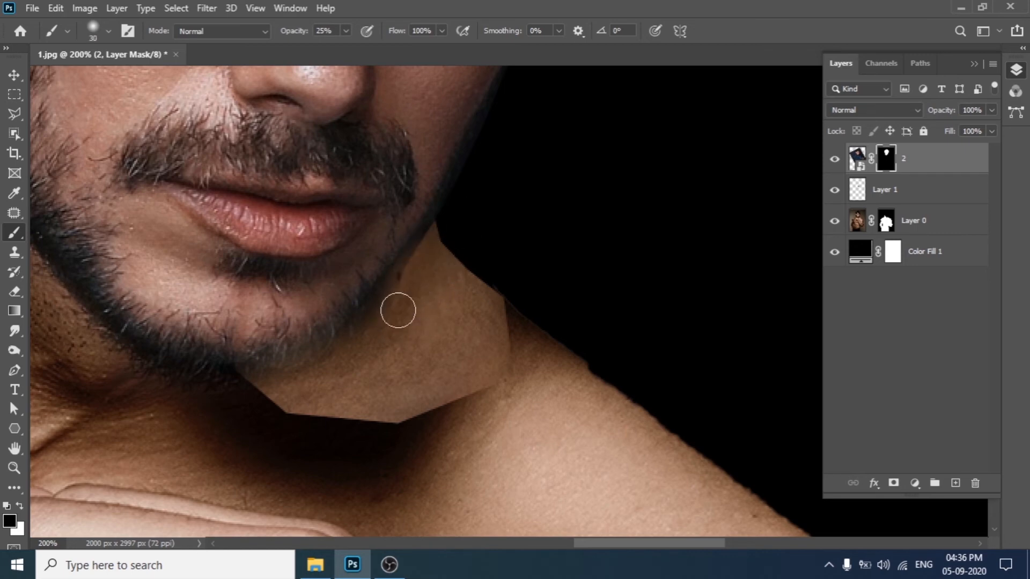
- Add a layer mask to Layer 1 and brush black along the cloned patch's outer edge from neck to shoulder
left_click(889, 190)
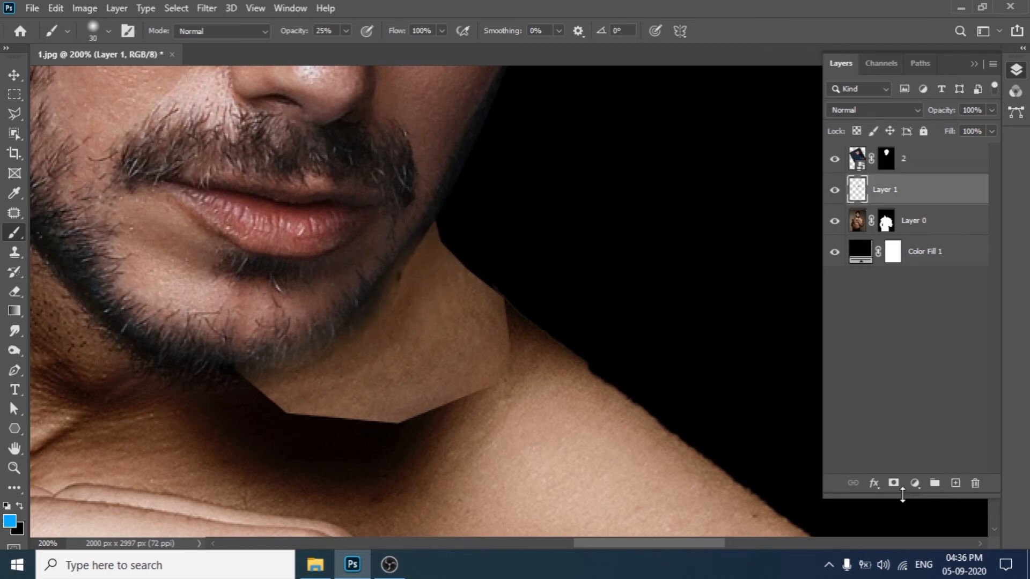
left_click(893, 483)
mouse_move(444, 219)
left_mouse_down()
mouse_move(454, 251)
mouse_move(445, 226)
mouse_move(537, 316)
left_mouse_up()
- Enlarge the brush to 80–90 px and fade the cloned patch's hard lower edge under the chin on Layer 1's mask
key("bracketright")
key("bracketright")
key("bracketright")
key("bracketright")
key("bracketright")
key("bracketright")
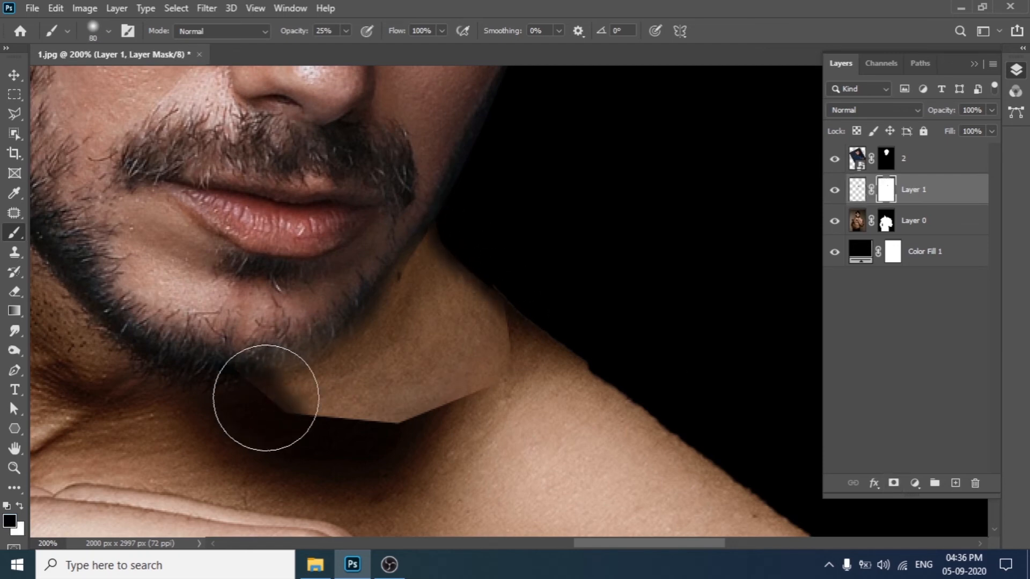
mouse_move(264, 398)
left_mouse_down()
mouse_move(329, 463)
mouse_move(490, 437)
mouse_move(505, 322)
mouse_move(251, 408)
left_mouse_up()
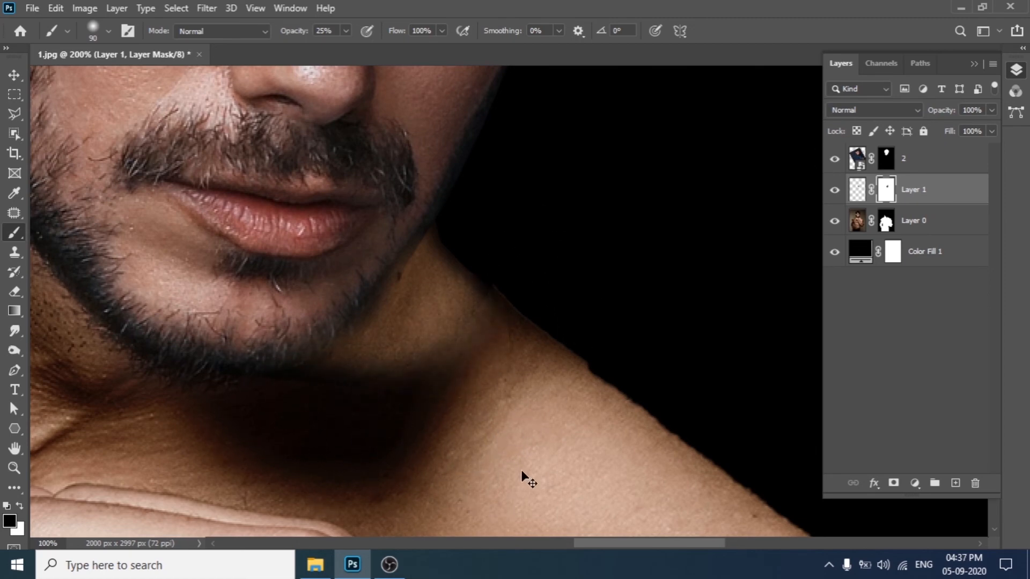
- Free Transform the neck patch on Layer 1 to about 125% and nudge it into place under the jaw
key("ctrl+minus")
key("ctrl+minus")
key("v")
key("ctrl+t")
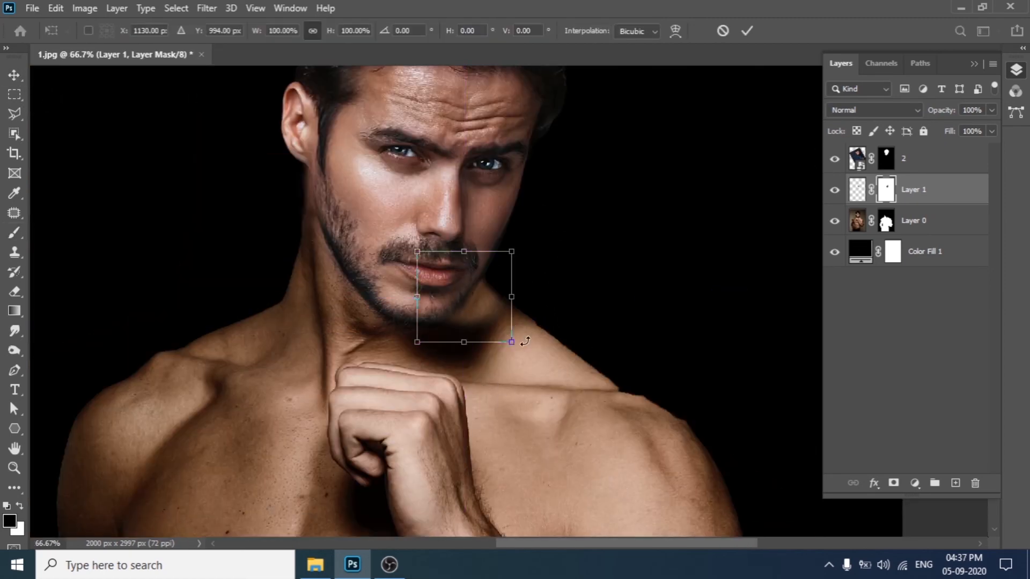
left_click_drag(513, 344, 536, 374)
mouse_move(517, 328)
left_mouse_down()
mouse_move(504, 330)
mouse_move(520, 334)
left_mouse_up()
key("Up")
key("Up")
key("Up")
key("Up")
key("Up")
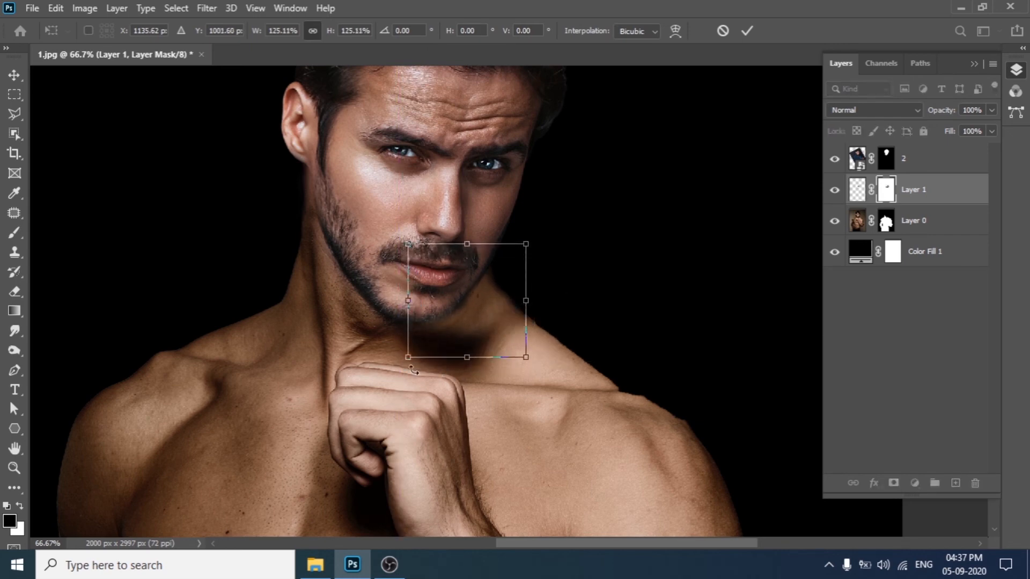
- Stretch the neck patch slightly further outward at its edges and apply the transform
left_click_drag(408, 364, 402, 367)
left_click_drag(534, 294, 543, 294)
key("Return")
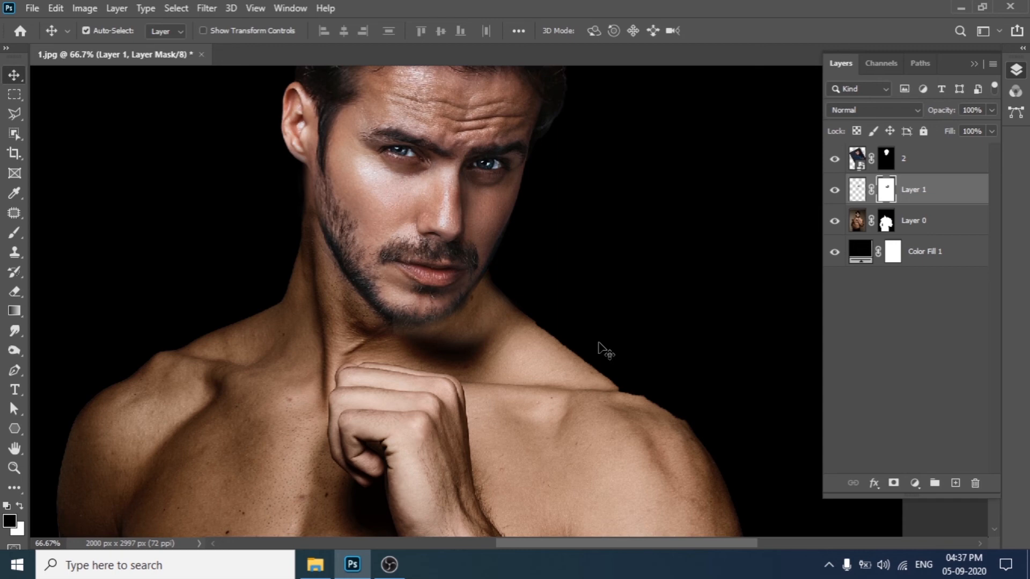
- Brush black on Layer 1's mask below the chin with a 90 px brush at 25% opacity to blend the neck shadow
key("ctrl+plus")
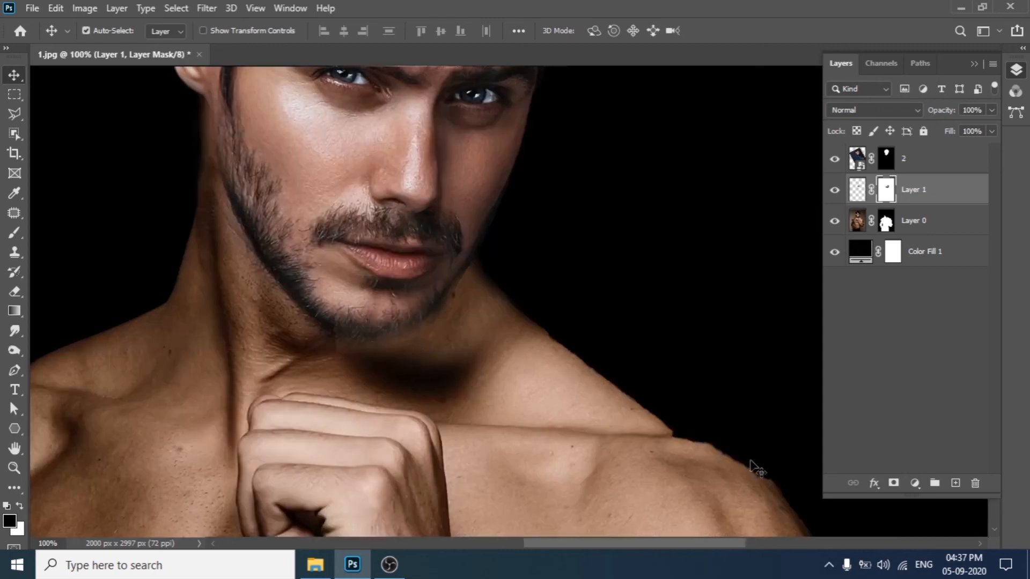
left_click_drag(516, 376, 541, 355)
left_click_drag(807, 231, 810, 229)
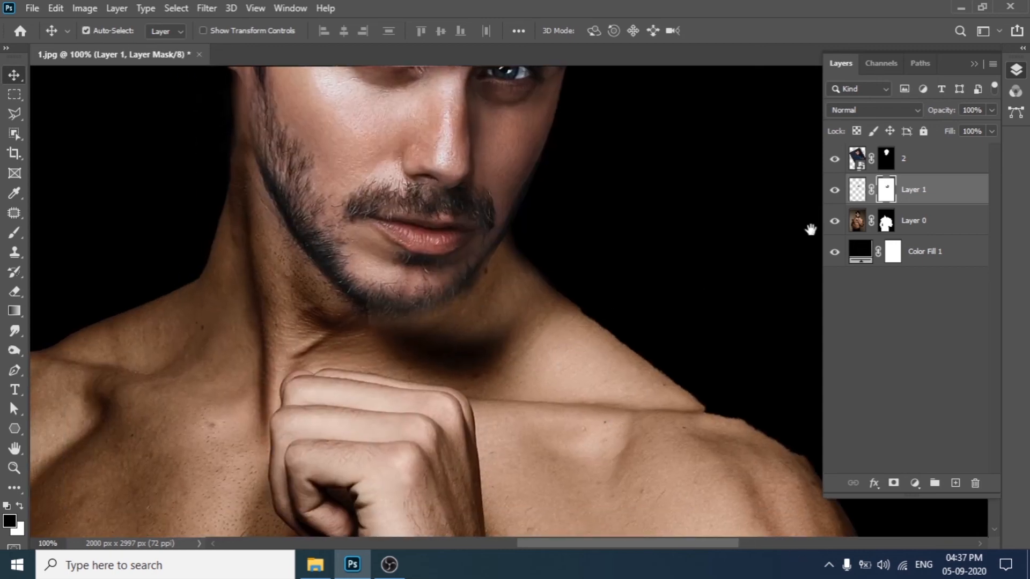
left_click(14, 233)
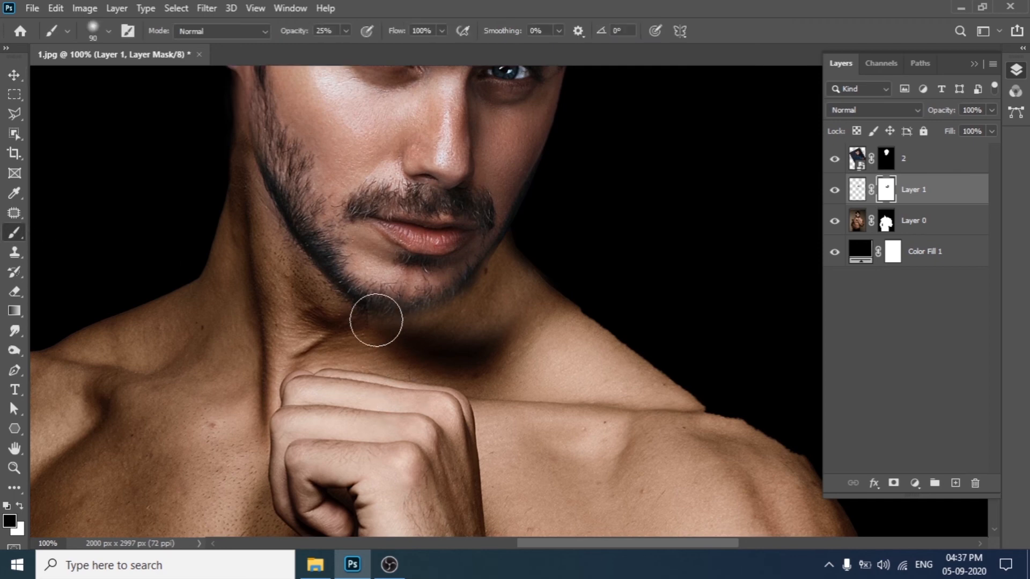
left_click_drag(409, 339, 437, 369)
left_click(475, 328)
left_click(478, 328)
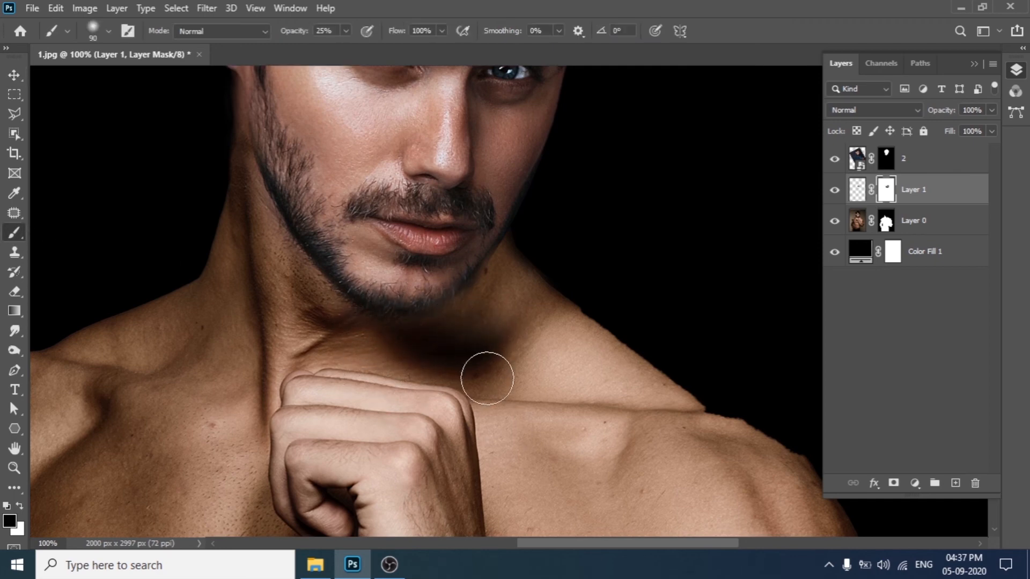
- Target Layer 0's mask and outline the jagged edge from the neck slope across the shoulder with a Polygonal Lasso selection
left_click_drag(681, 314, 619, 278)
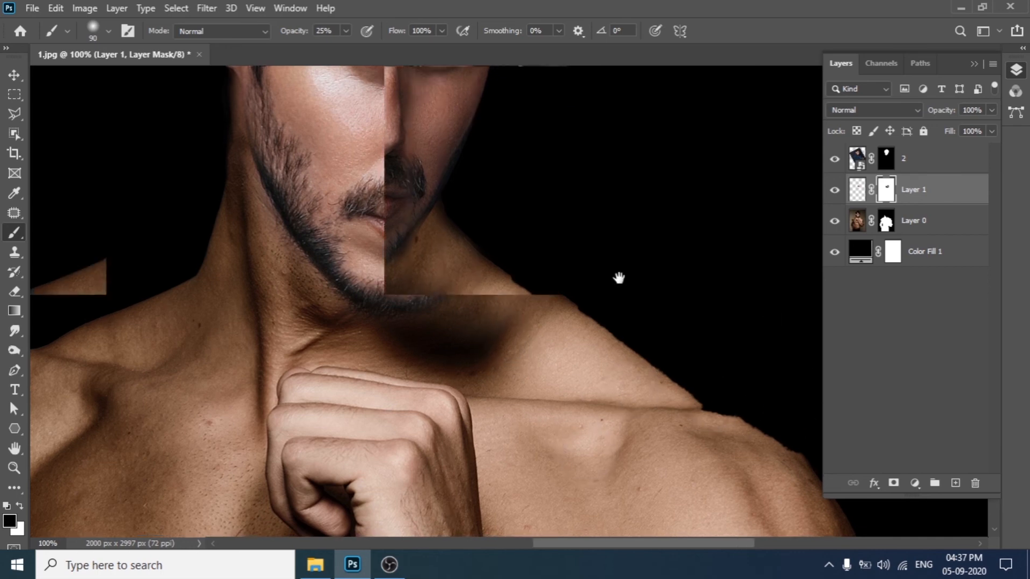
left_click_drag(650, 391, 598, 347)
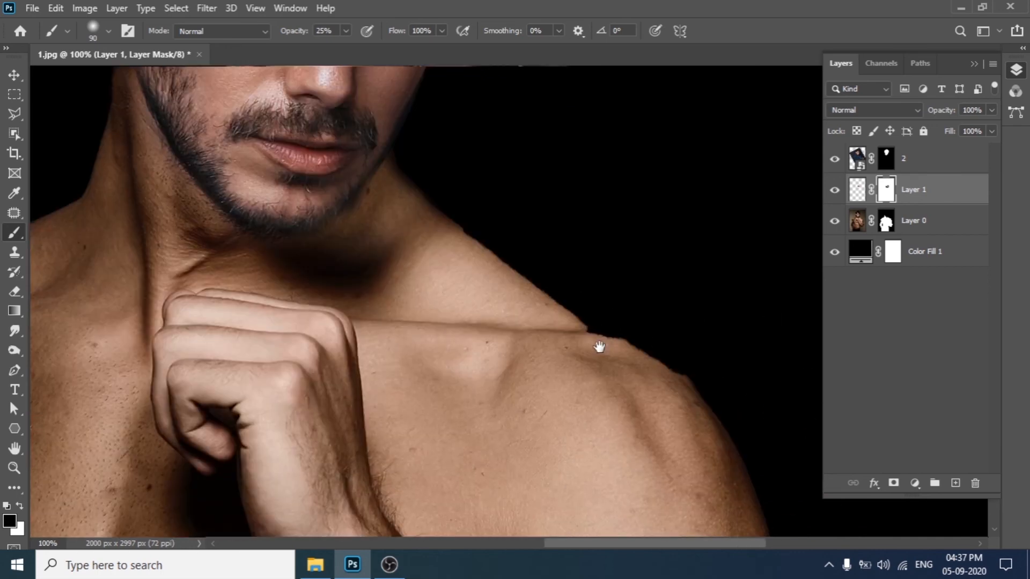
left_click(885, 221)
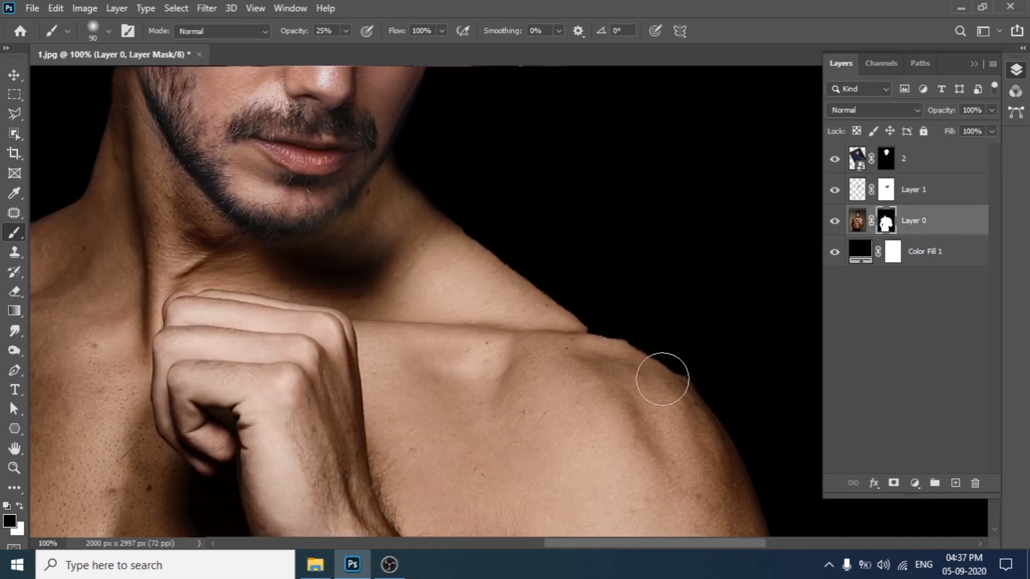
right_click(17, 117)
left_click(85, 130)
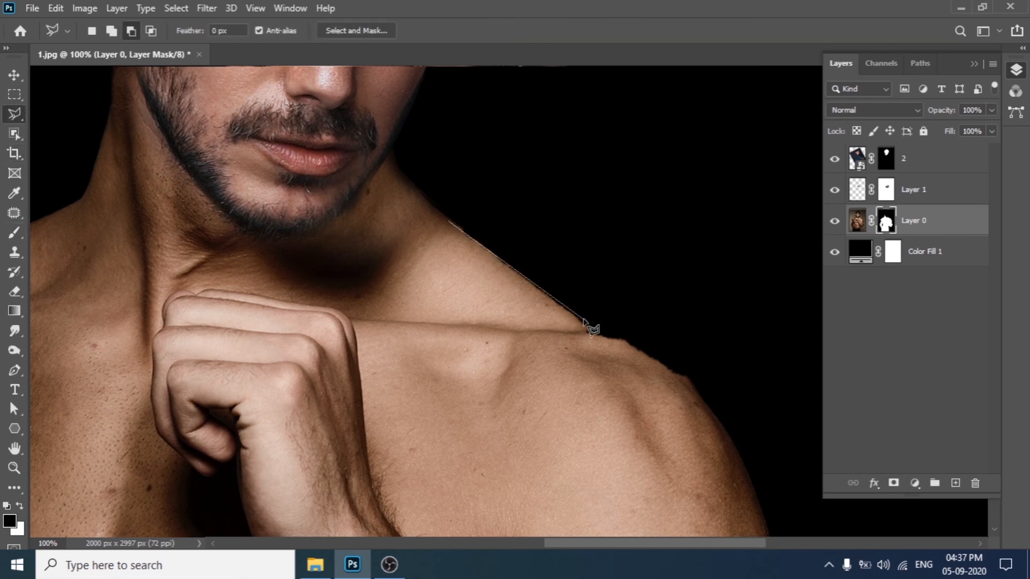
scroll(584, 325, "up", 1)
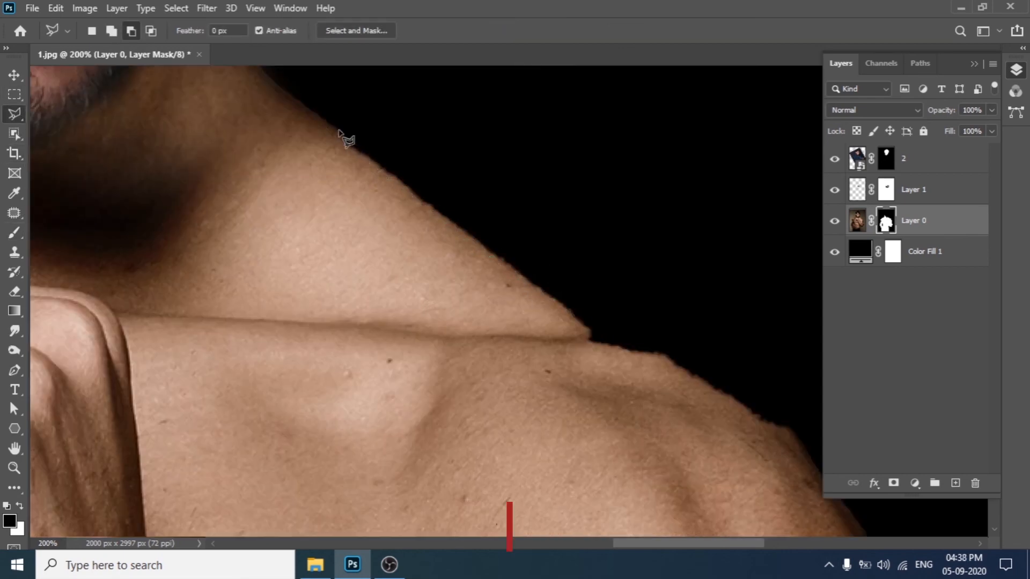
left_click(339, 131)
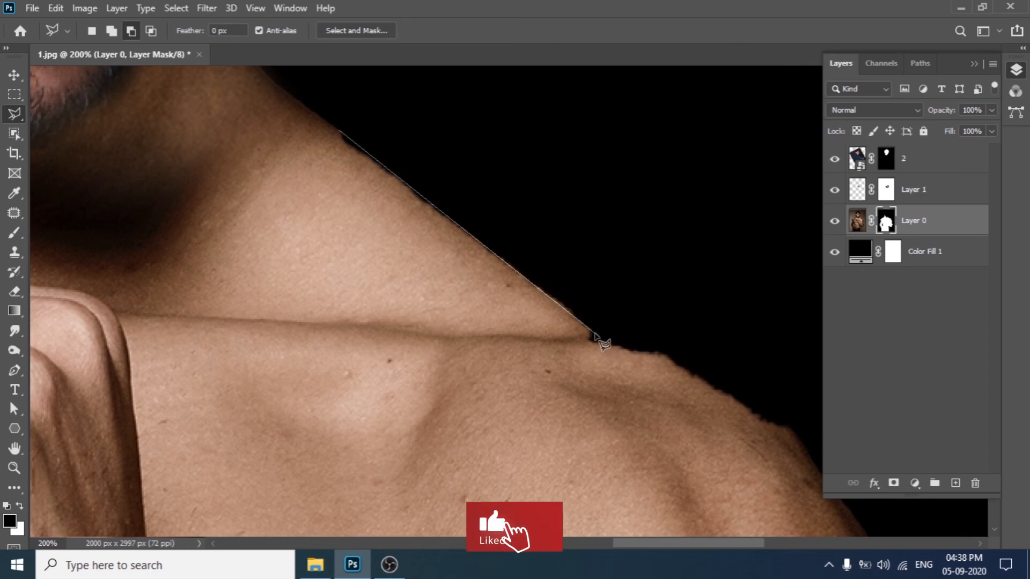
left_click(591, 336)
left_click(665, 357)
left_click_drag(707, 389, 568, 316)
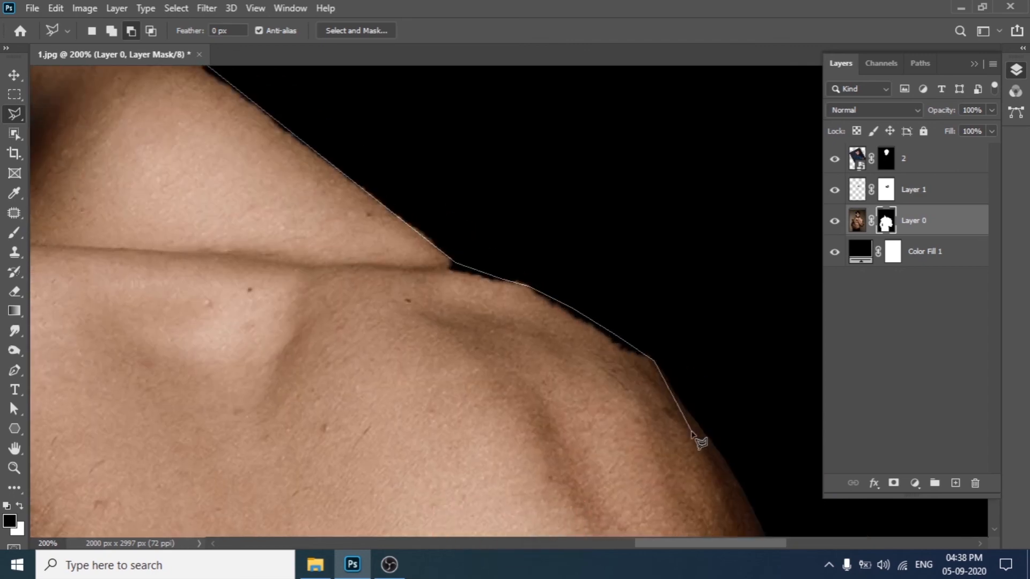
left_click(383, 390)
left_click(165, 194)
left_click_drag(166, 194, 237, 288)
double_click(264, 295)
left_click(203, 201)
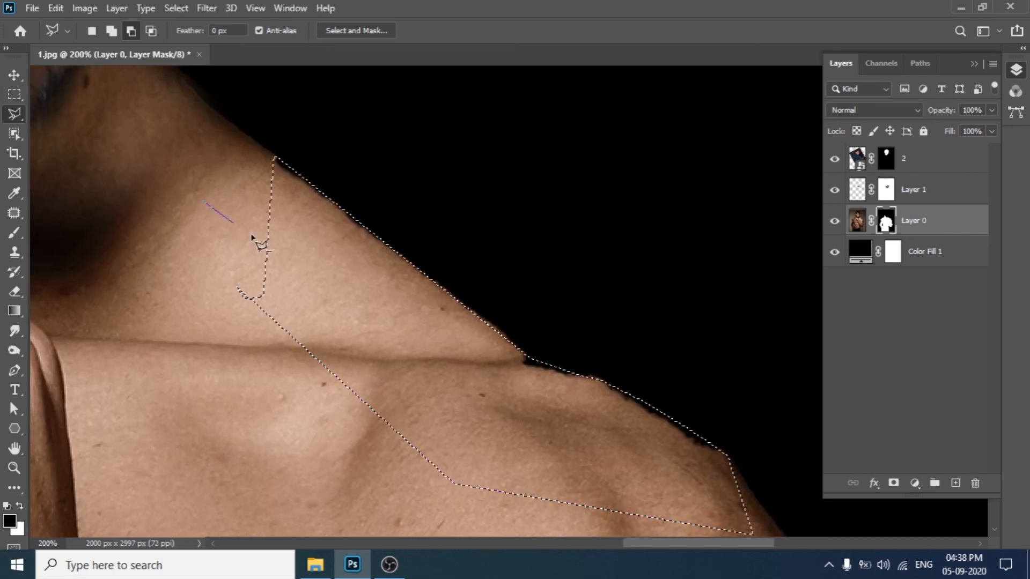
key("Escape")
- Fill the shoulder selection with white on Layer 0's mask to smooth the cut-out edge, and deselect
key("ctrl+BackSpace")
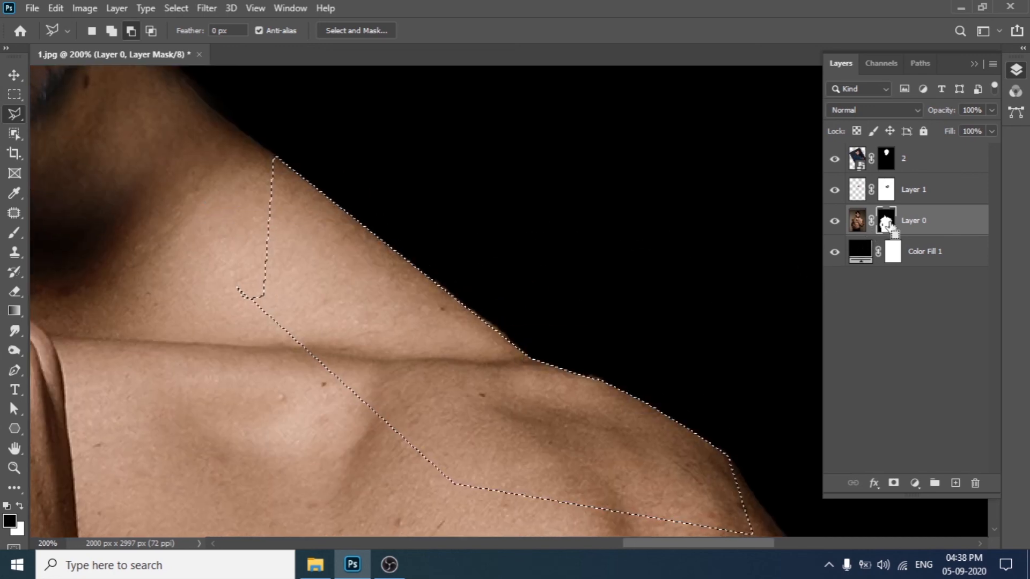
key("ctrl+d")
key("ctrl+minus")
key("ctrl+minus")
key("ctrl+minus")
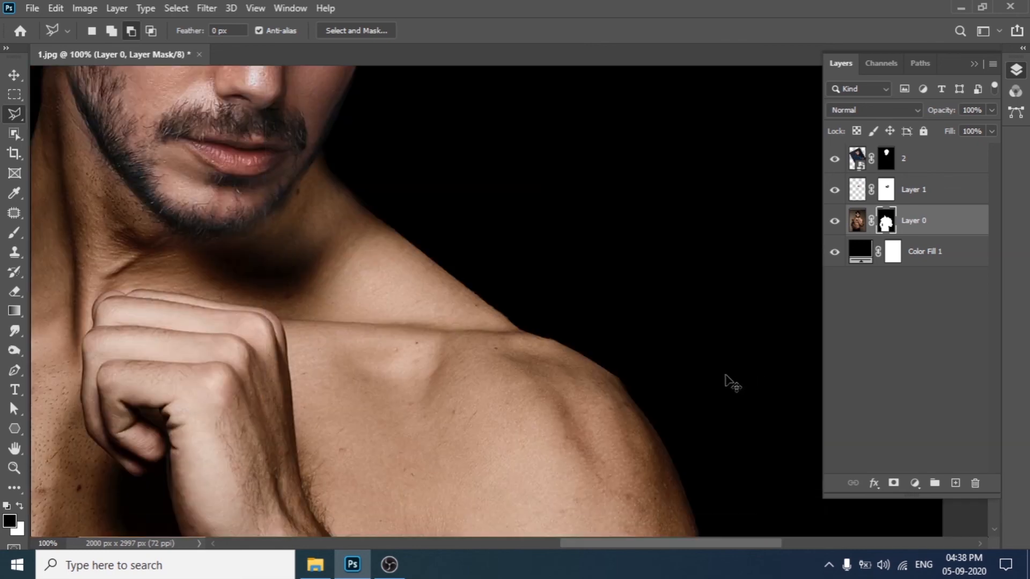
left_click_drag(512, 288, 699, 298)
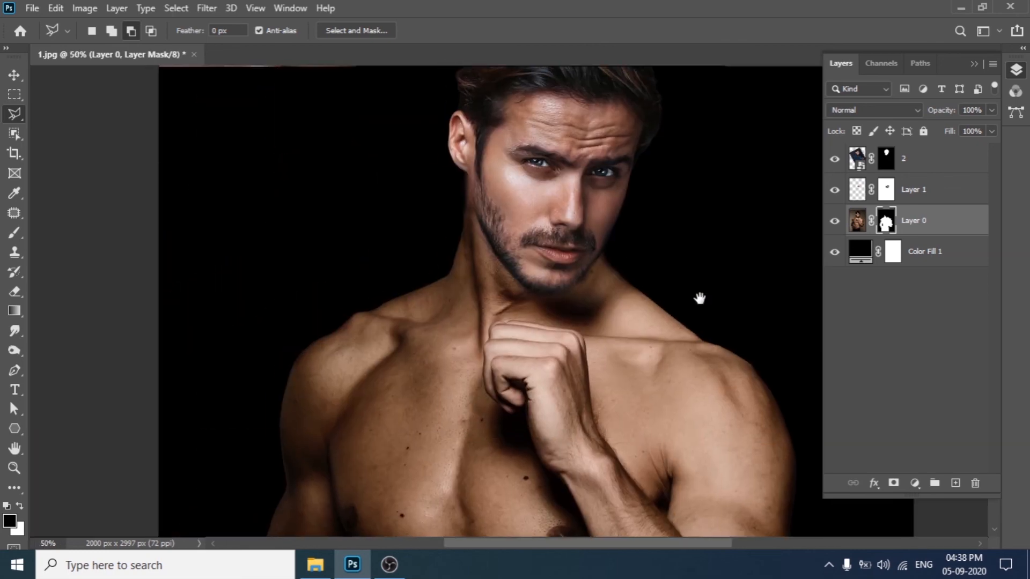
left_click_drag(496, 213, 504, 240)
- Add a Selective Color adjustment above layer 2 and set its Reds to Cyan +20% and Magenta +16%
left_click(14, 75)
key("ctrl+minus")
key("ctrl+minus")
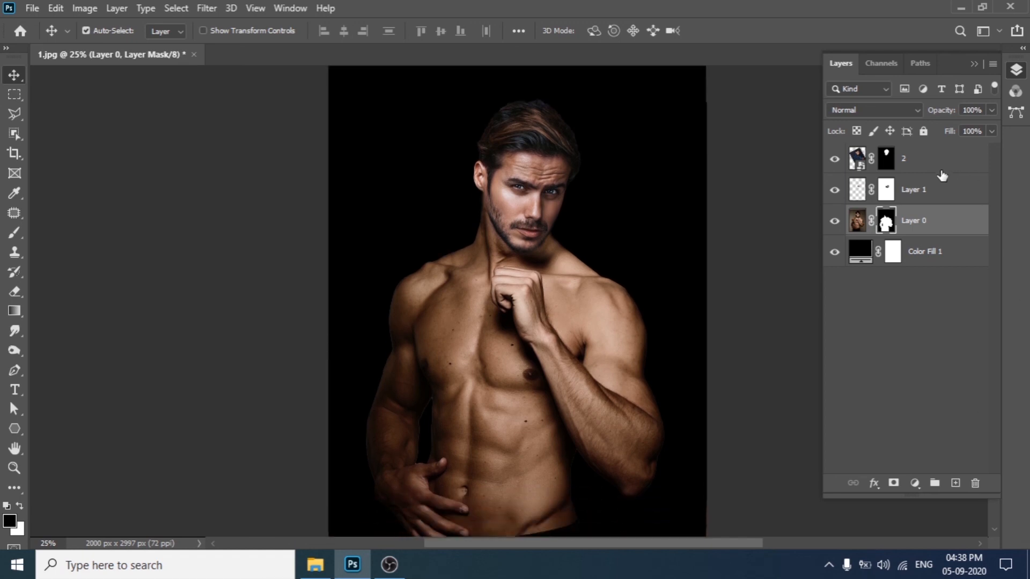
left_click(939, 171)
left_click(916, 483)
left_click(930, 476)
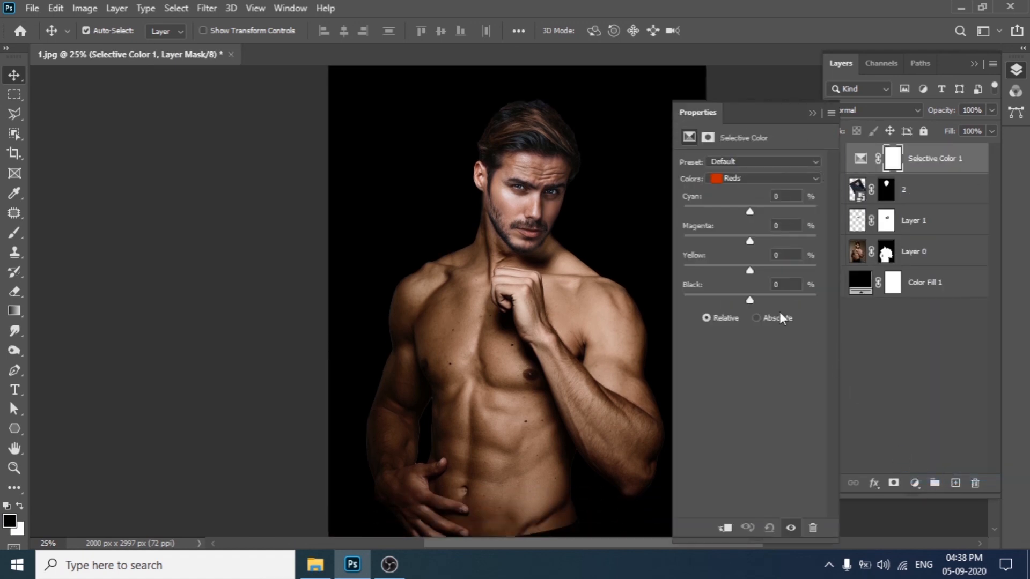
left_click_drag(750, 212, 764, 212)
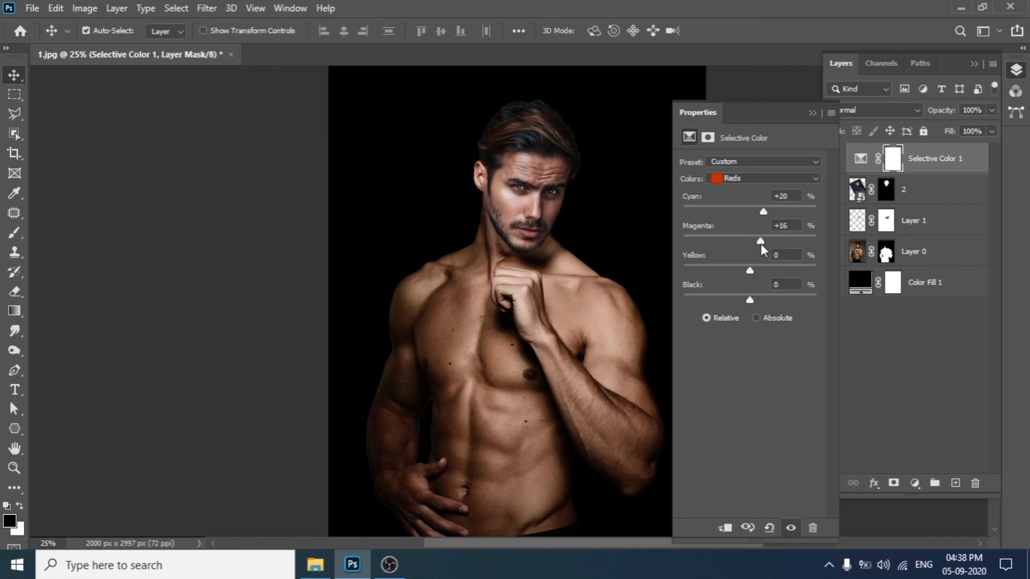
left_click(811, 113)
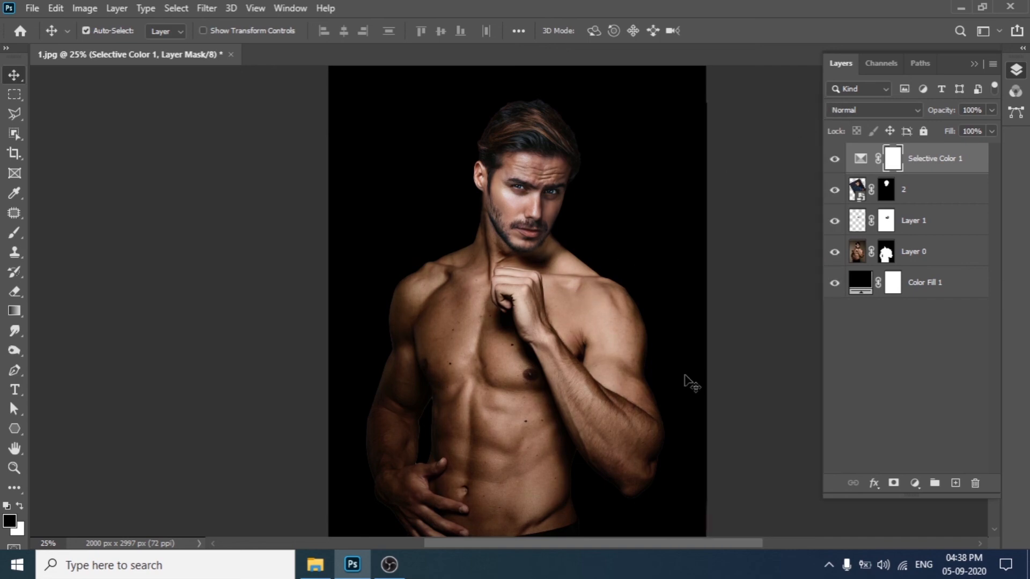
- Set the canvas surround to black and examine the composite enlarged in full-screen view with the interface hidden
key("Tab")
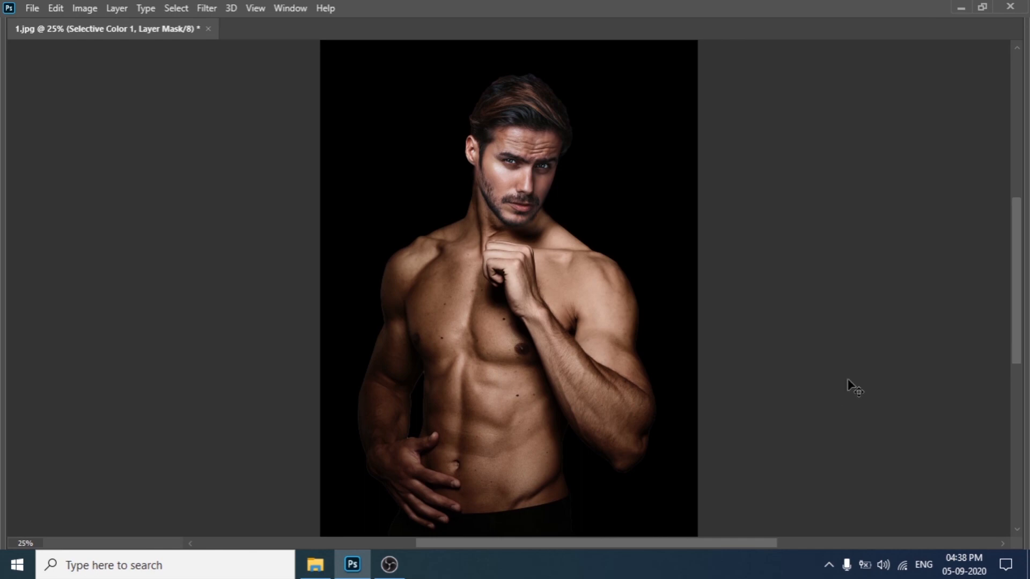
right_click(848, 379)
left_click(865, 400)
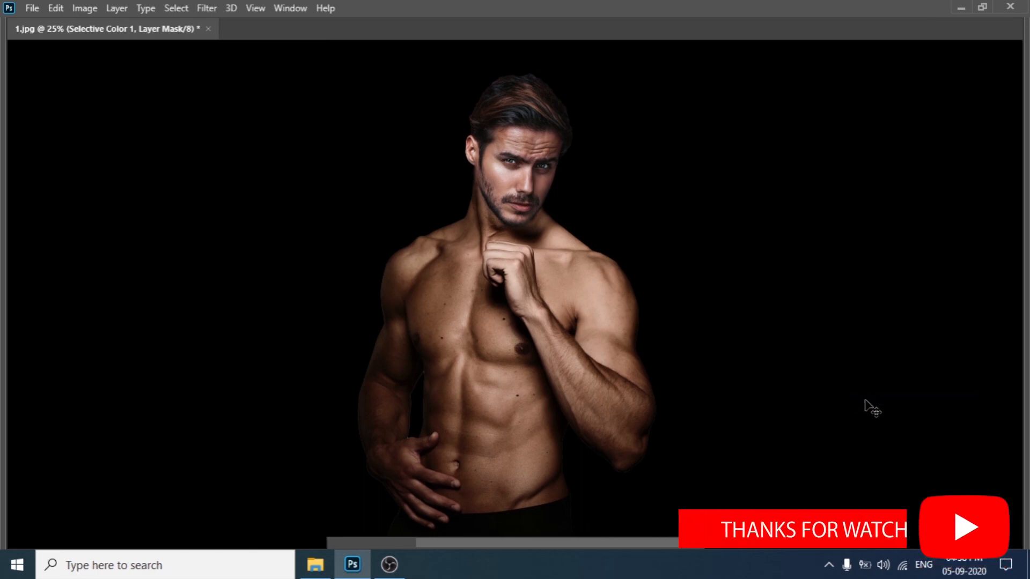
key("f")
key("f")
scroll(948, 421, "up", 2)
scroll(945, 422, "down", 3)
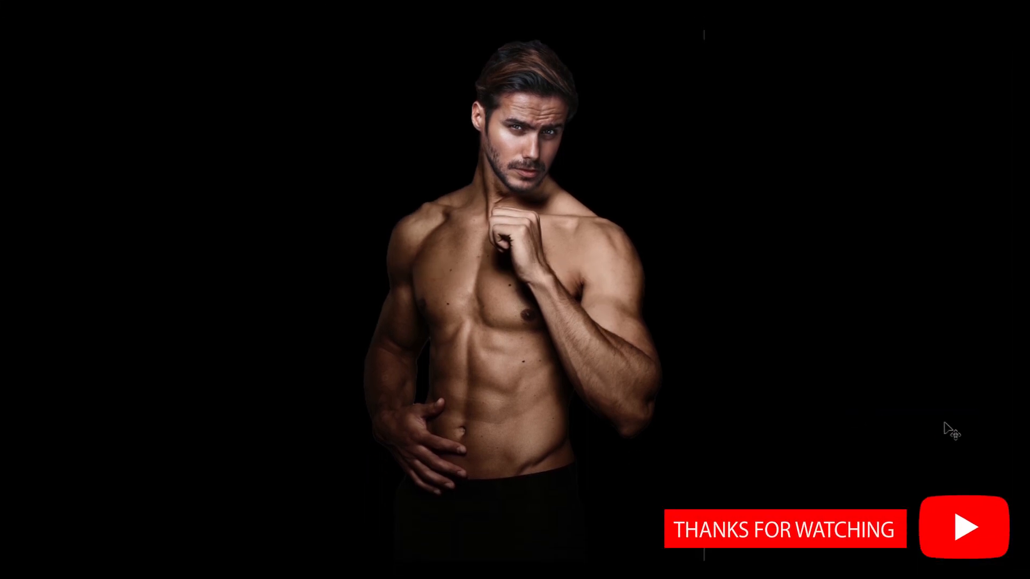
key("ctrl+plus")
scroll(948, 429, "up", 2)
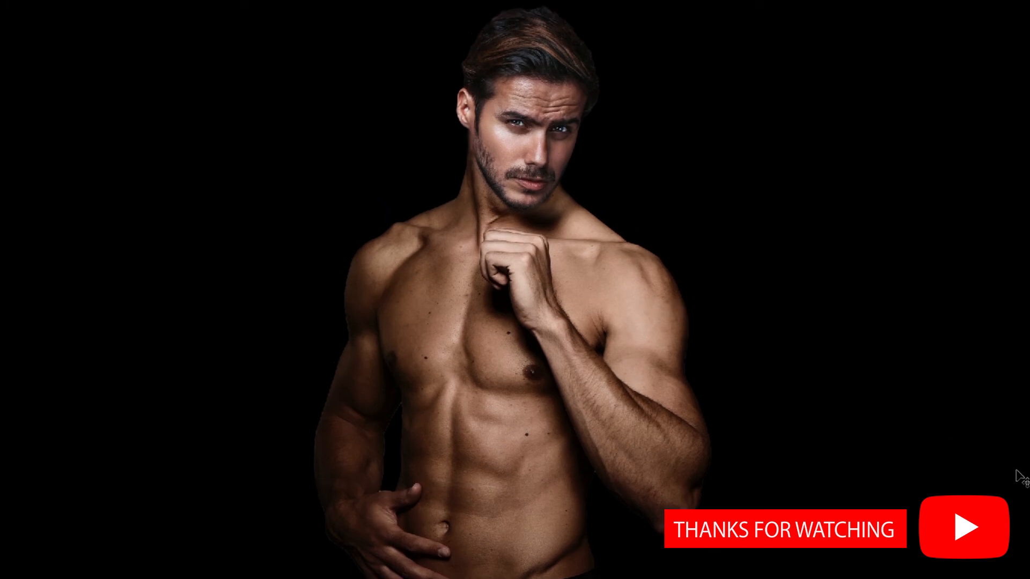